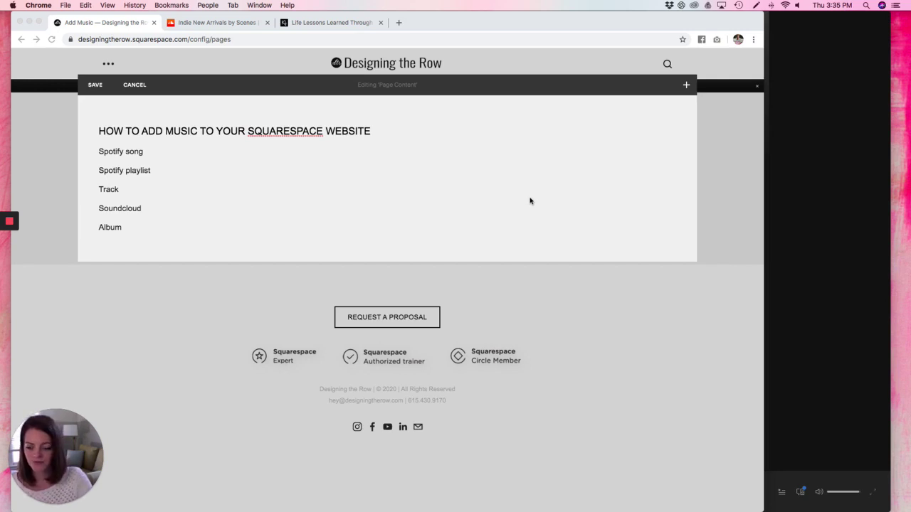
- Start editing the text block after 'Spotify song', then bring up the Music Biz Besties playlist in Spotify
{"action": "left_click", "coordinate": [118, 151]}
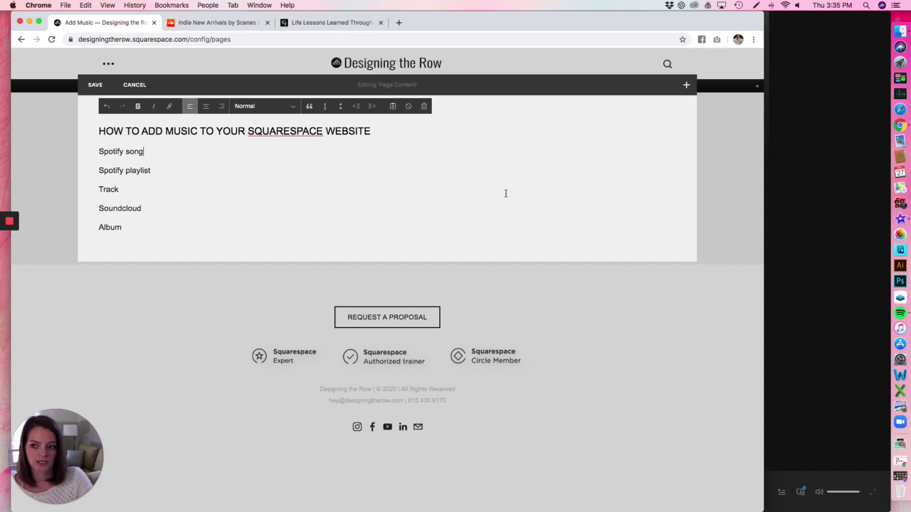
{"action": "key", "text": "super+Tab"}
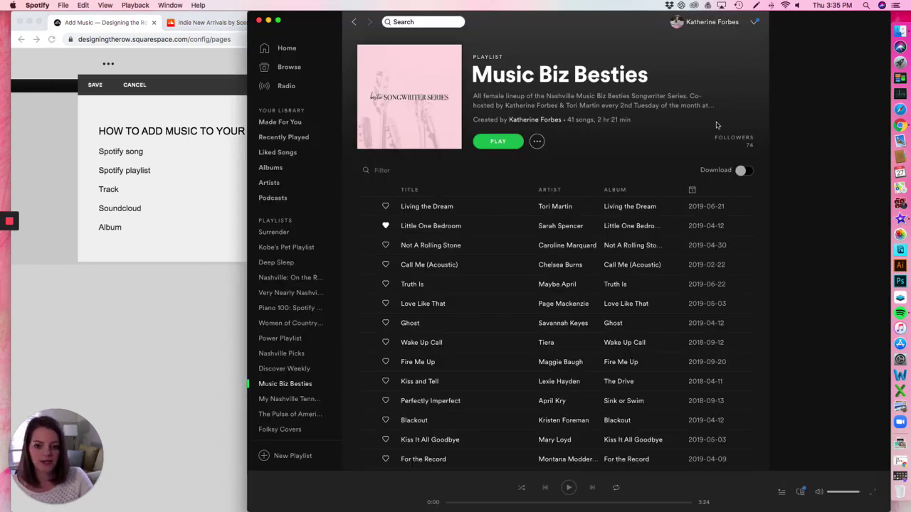
- Copy the Spotify song link for Living the Dream via Share > Copy Song Link
{"action": "scroll", "coordinate": [716, 125], "scroll_direction": "down", "scroll_amount": 1}
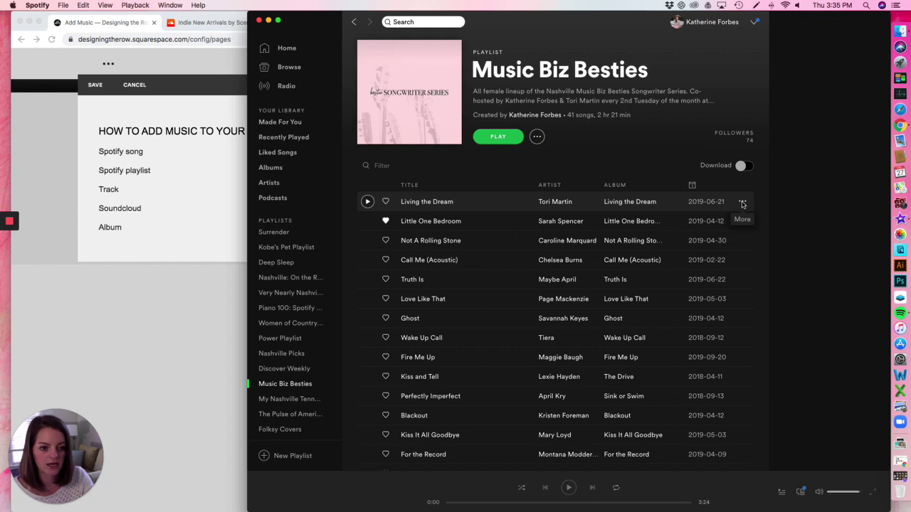
{"action": "left_click", "coordinate": [742, 204]}
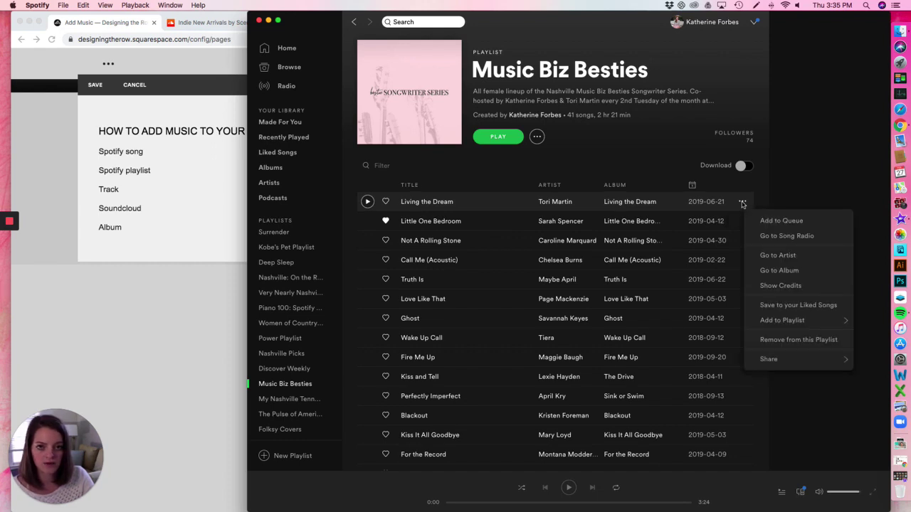
{"action": "mouse_move", "coordinate": [779, 366]}
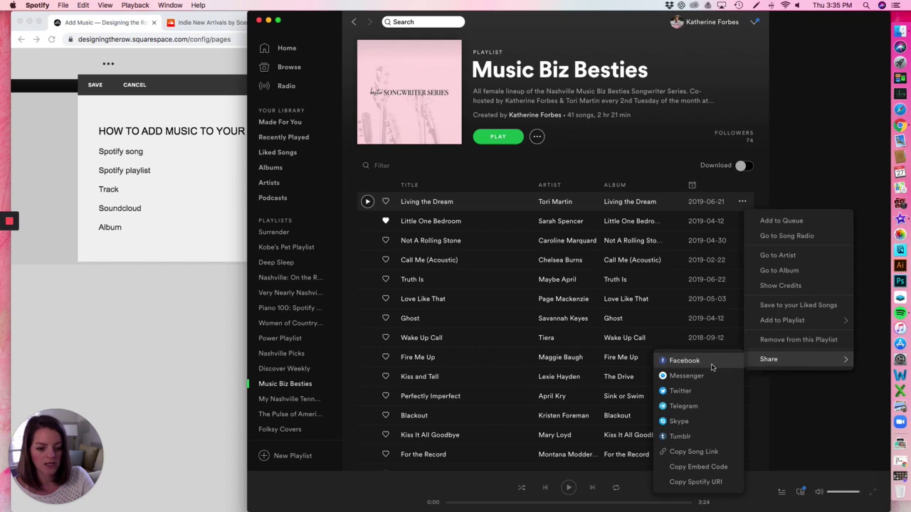
{"action": "left_click", "coordinate": [695, 452]}
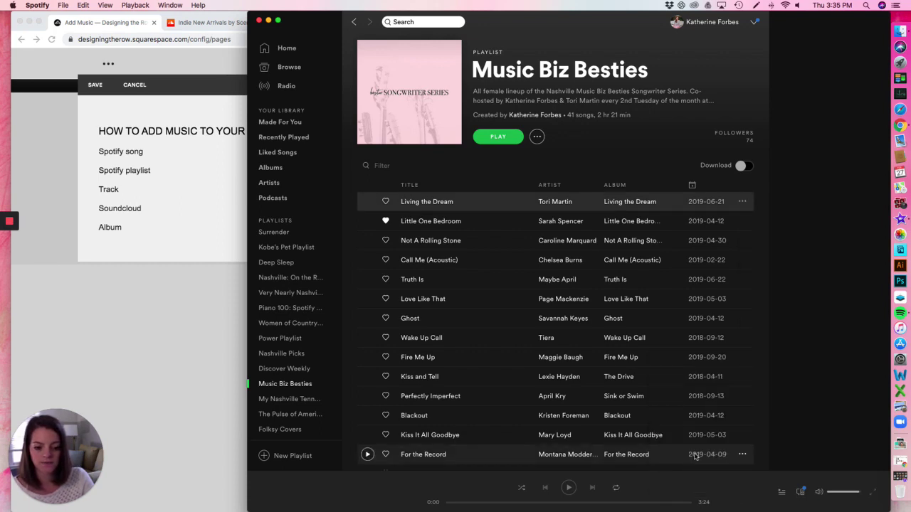
- Embed the Living the Dream Spotify link in an Embed block below 'Spotify song'
{"action": "left_click", "coordinate": [145, 178]}
{"action": "mouse_move", "coordinate": [94, 162]}
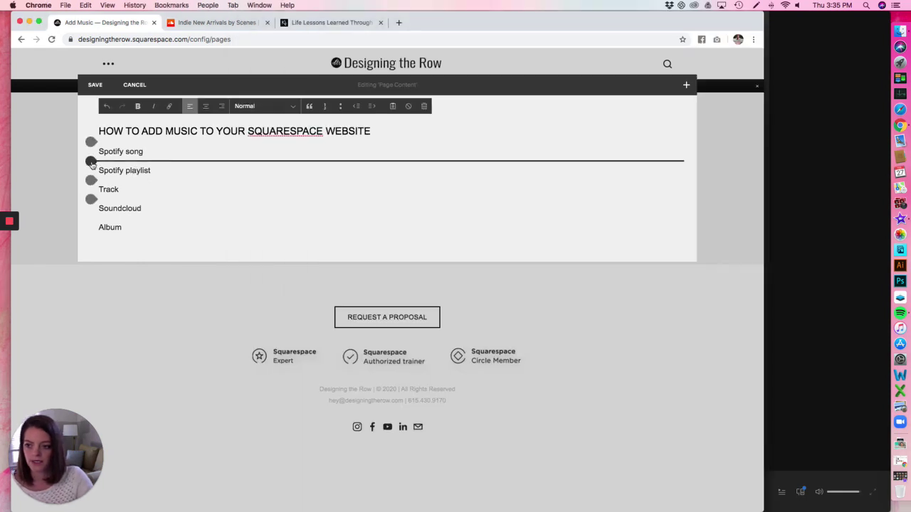
{"action": "left_click", "coordinate": [91, 161]}
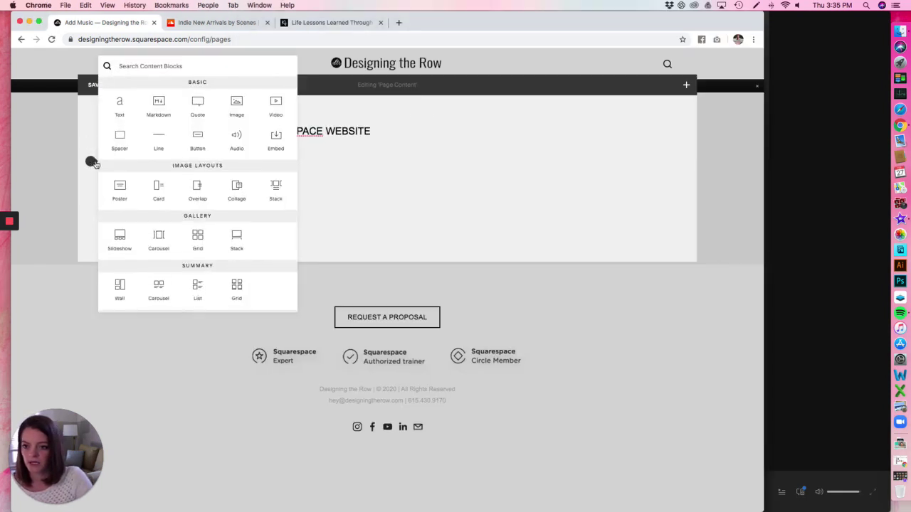
{"action": "left_click", "coordinate": [276, 140]}
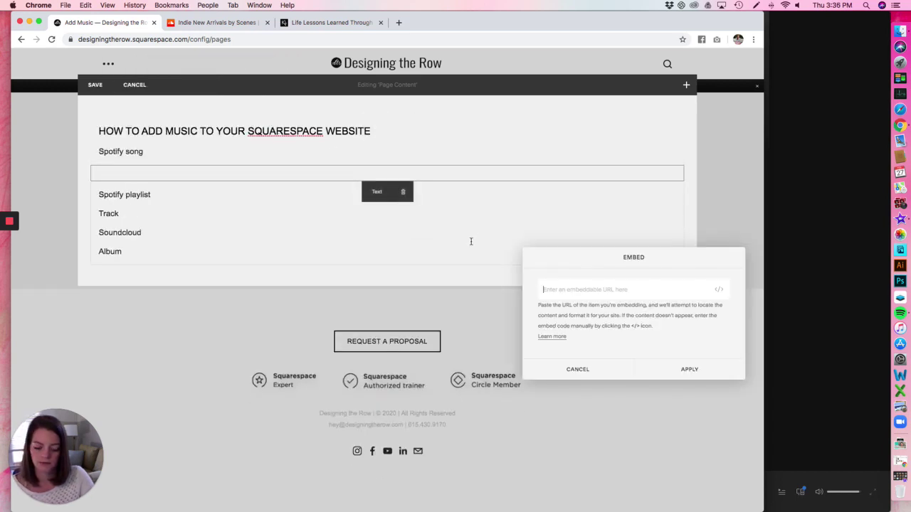
{"action": "key", "text": "super+v"}
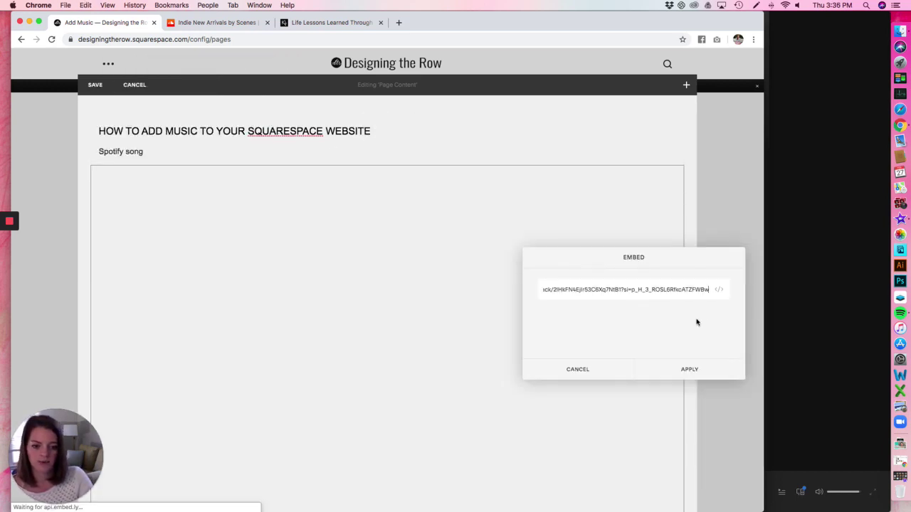
{"action": "left_click", "coordinate": [698, 371]}
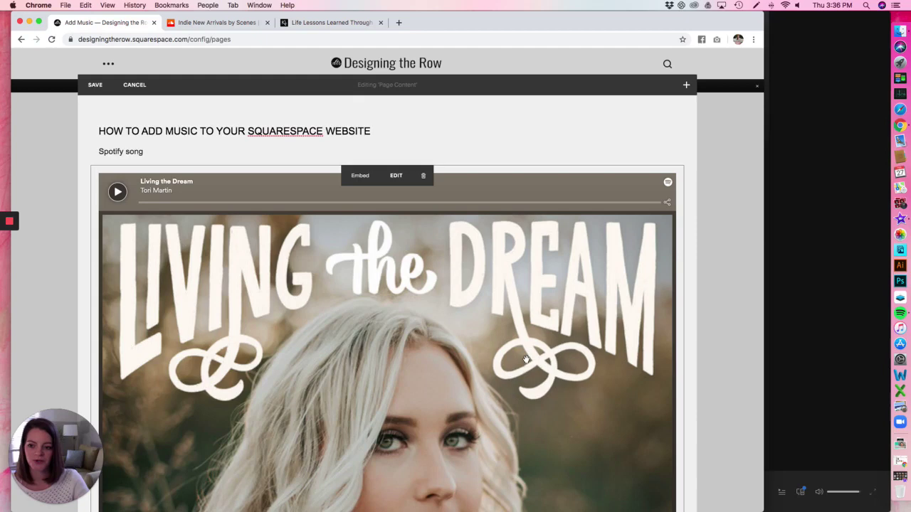
- Add a spacer and place the Spotify player in a narrow column beside it
{"action": "left_click", "coordinate": [92, 170]}
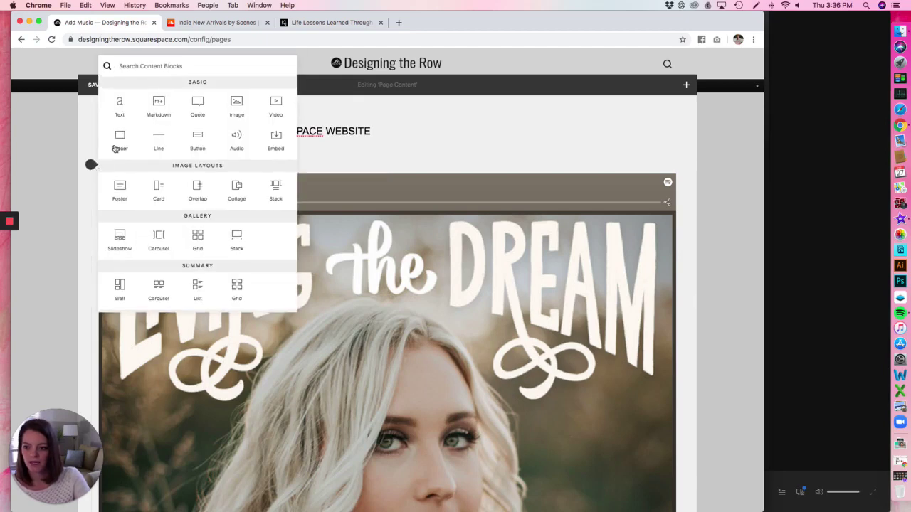
{"action": "left_click", "coordinate": [116, 148]}
{"action": "left_click_drag", "start_coordinate": [609, 379], "coordinate": [543, 388]}
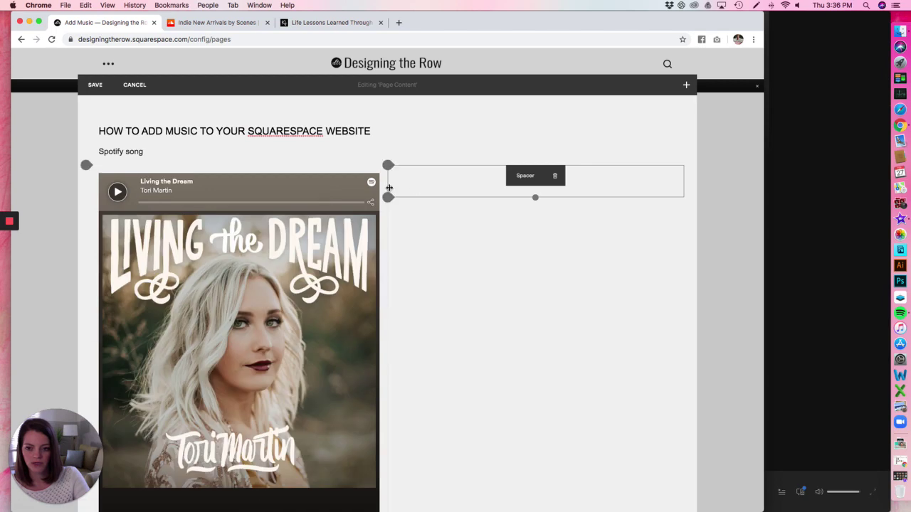
{"action": "left_click_drag", "start_coordinate": [387, 197], "coordinate": [287, 197]}
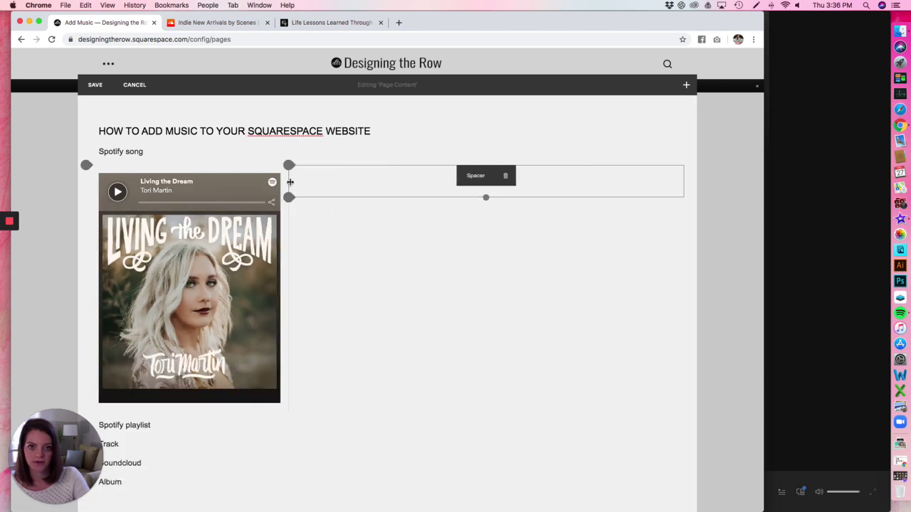
- Copy Spotify's embed code for Living the Dream and return to the Squarespace editor
{"action": "key", "text": "super+Tab"}
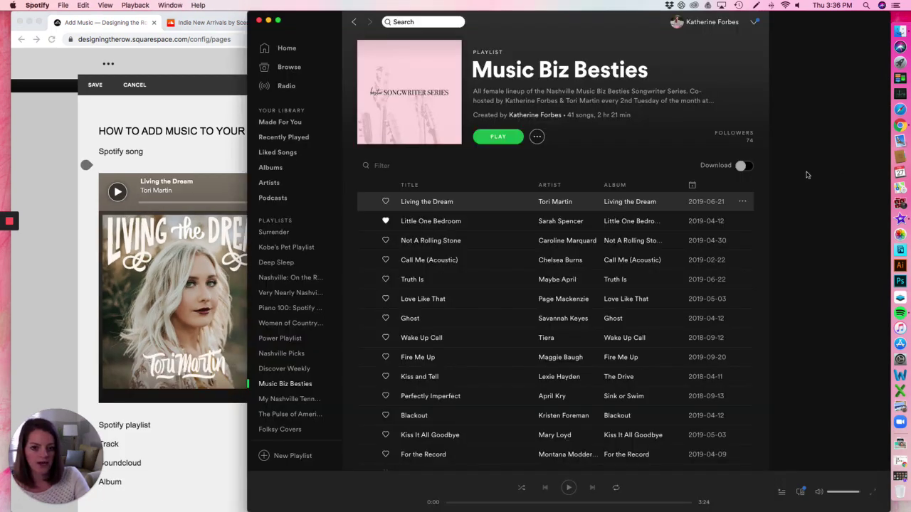
{"action": "left_click", "coordinate": [742, 203]}
{"action": "mouse_move", "coordinate": [790, 360]}
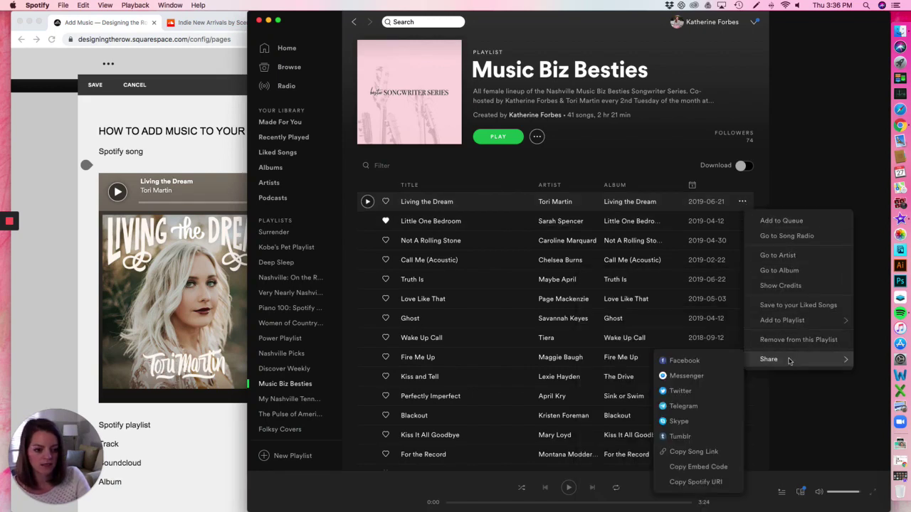
{"action": "left_click", "coordinate": [709, 472]}
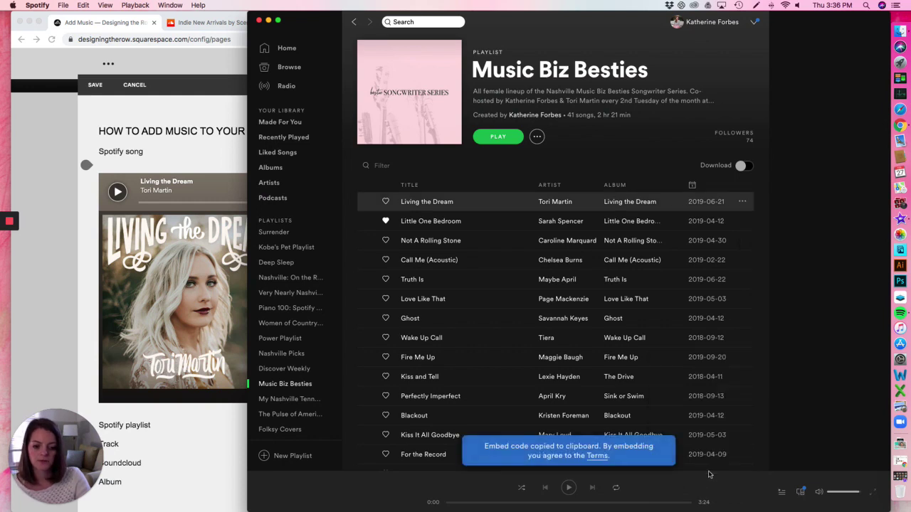
{"action": "left_click", "coordinate": [74, 262]}
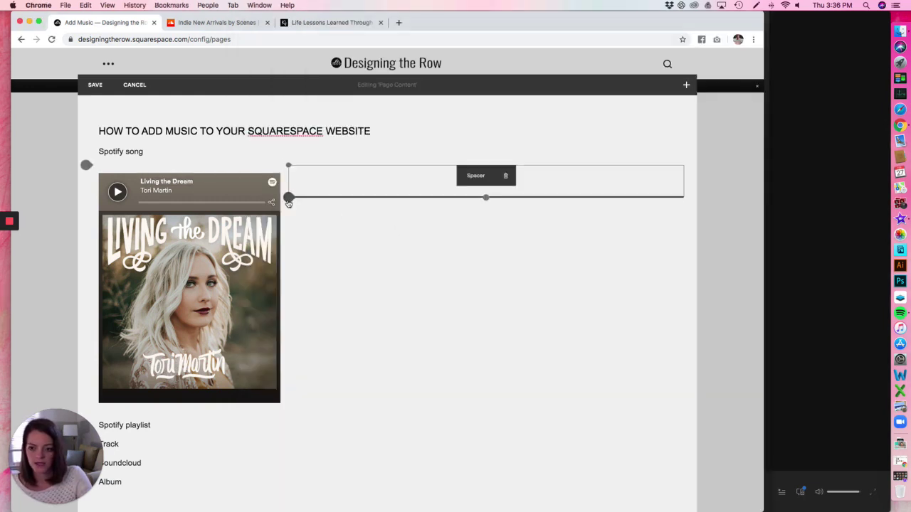
- Add a Code block beside the spacer holding the Spotify embed code, then widen the left player's column
{"action": "left_click", "coordinate": [289, 199]}
{"action": "scroll", "coordinate": [404, 203], "scroll_direction": "down", "scroll_amount": 3}
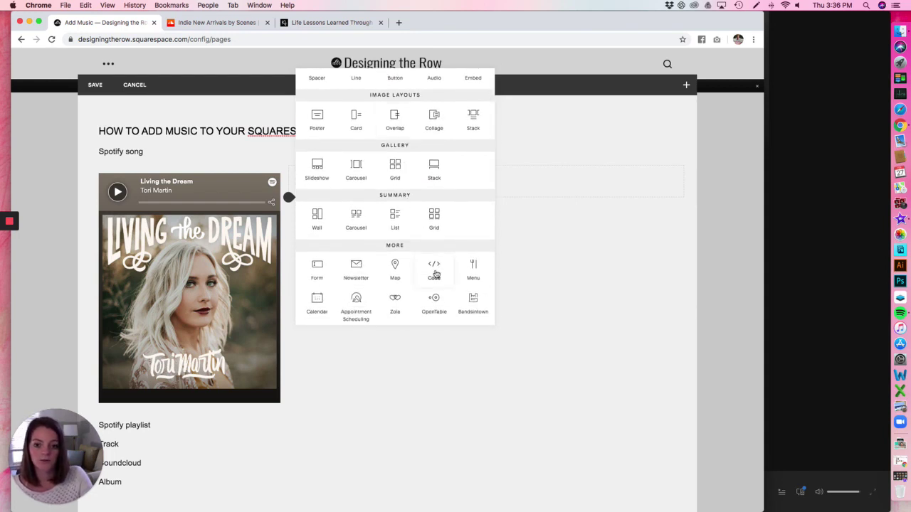
{"action": "left_click", "coordinate": [435, 274]}
{"action": "left_click_drag", "start_coordinate": [599, 290], "coordinate": [463, 287]}
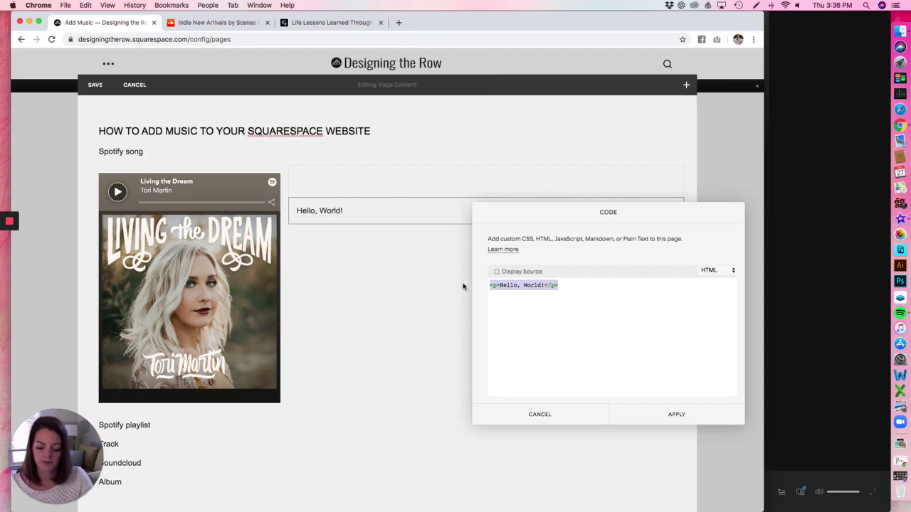
{"action": "key", "text": "BackSpace"}
{"action": "key", "text": "super+v"}
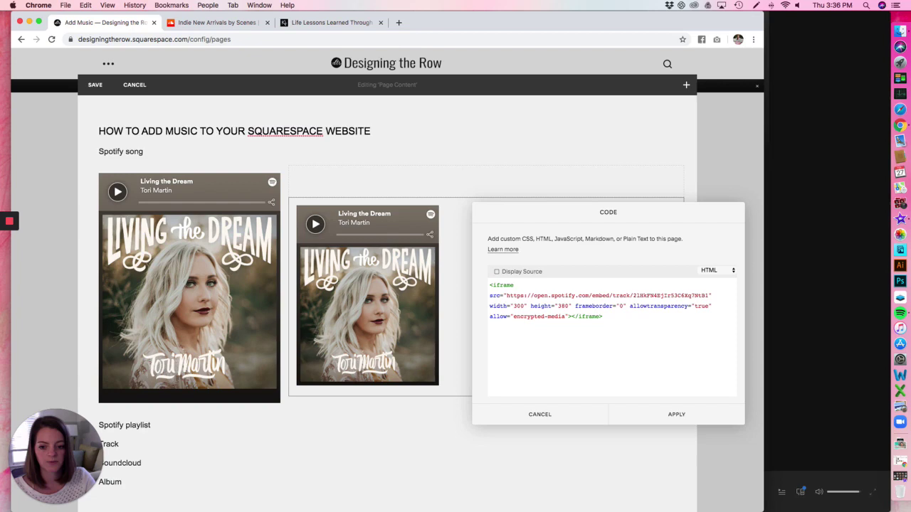
{"action": "left_click", "coordinate": [676, 415]}
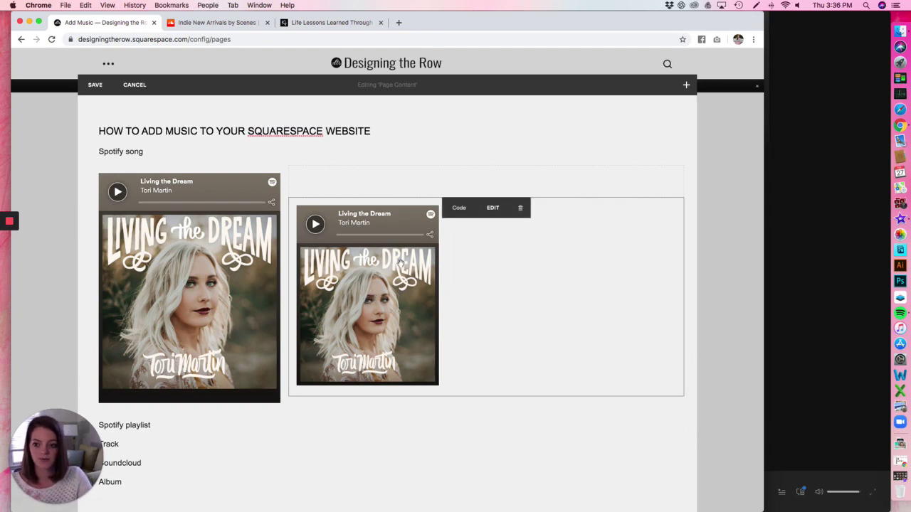
{"action": "mouse_move", "coordinate": [256, 246]}
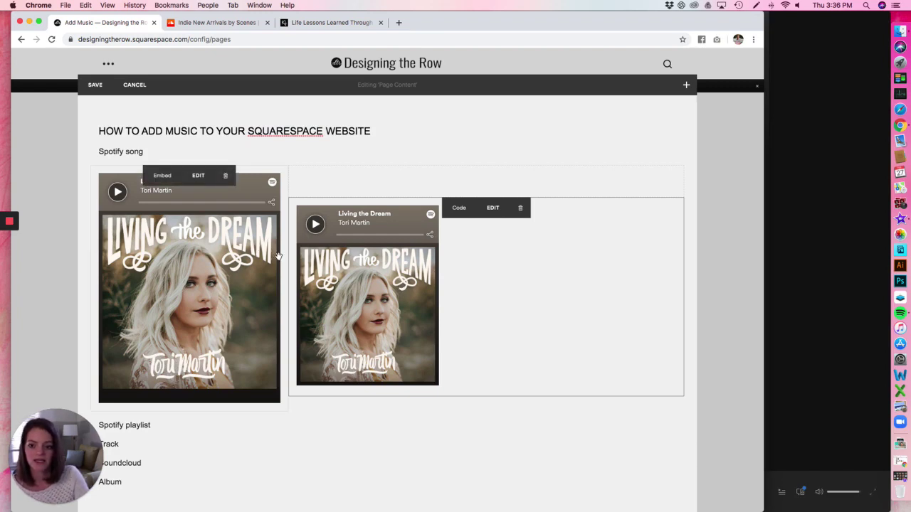
{"action": "left_click_drag", "start_coordinate": [291, 265], "coordinate": [291, 241]}
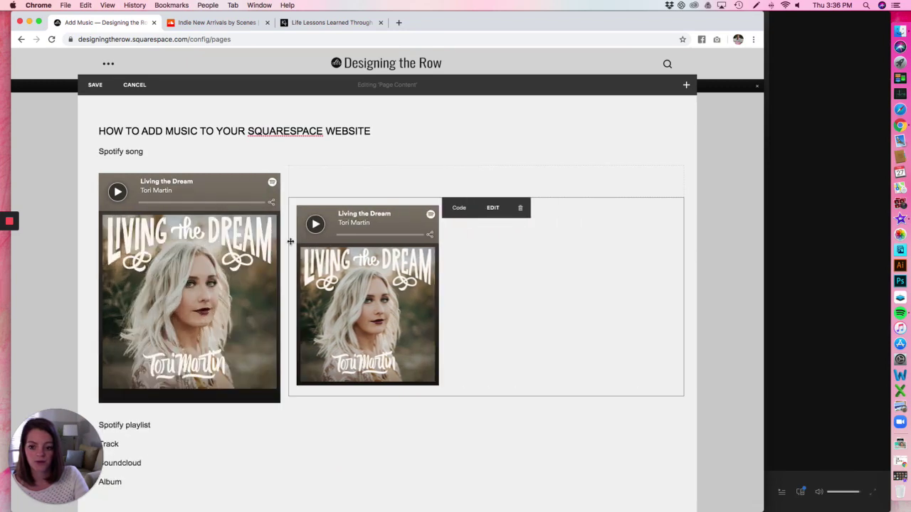
- Wrap the code block's Spotify iframe in <div align="center"> to centre the second player
{"action": "left_click", "coordinate": [497, 212]}
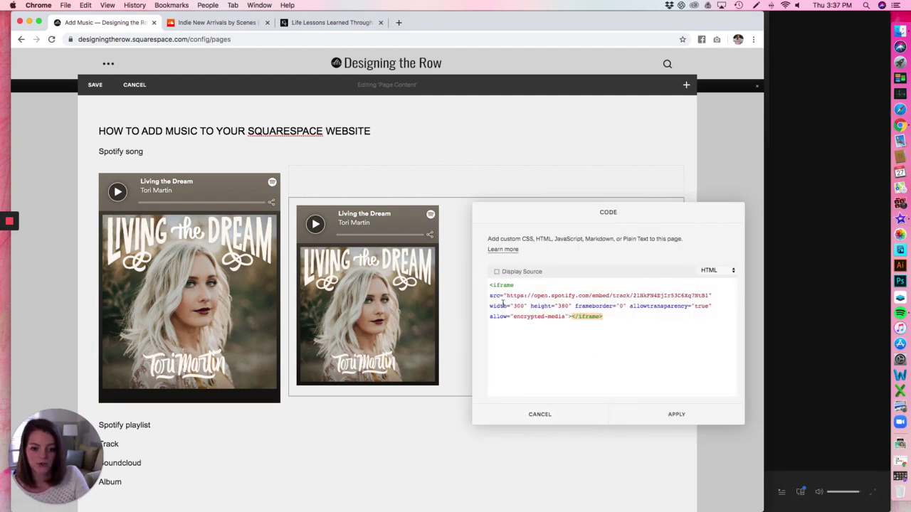
{"action": "left_click_drag", "start_coordinate": [489, 306], "coordinate": [571, 306]}
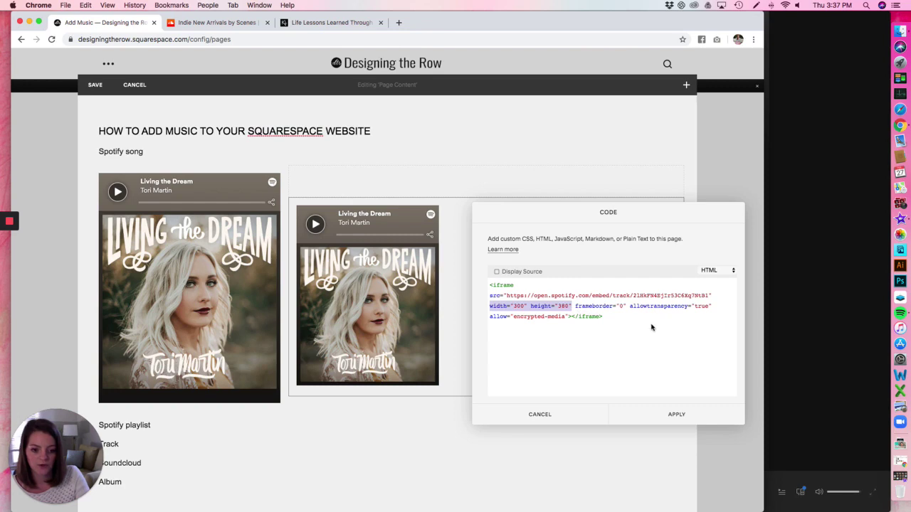
{"action": "left_click", "coordinate": [650, 321]}
{"action": "left_click_drag", "start_coordinate": [621, 317], "coordinate": [486, 285]}
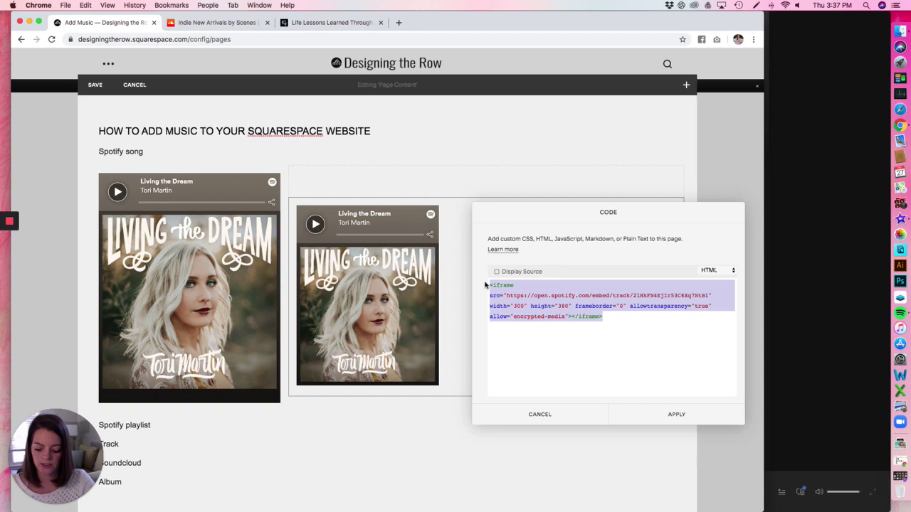
{"action": "key", "text": "BackSpace"}
{"action": "type", "text": "<div "}
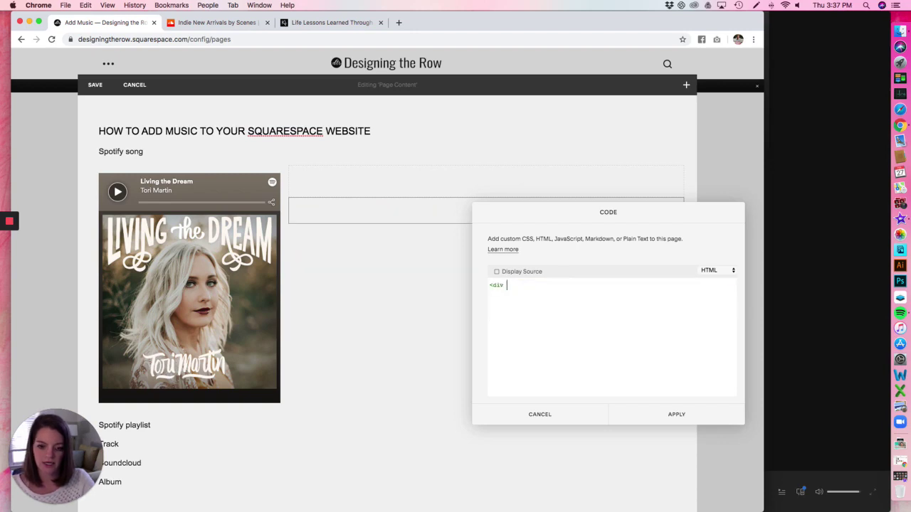
{"action": "type", "text": "align=\"center\""}
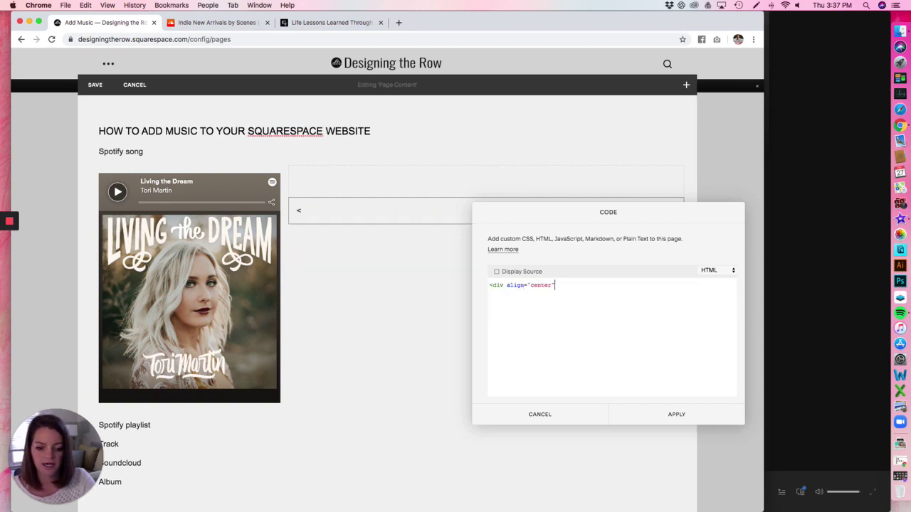
{"action": "type", "text": ">"}
{"action": "key", "text": "Return"}
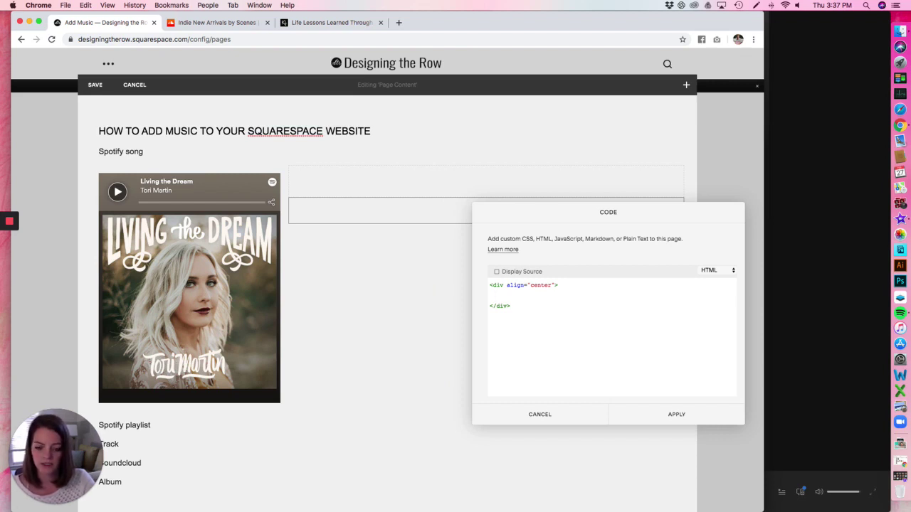
{"action": "key", "text": "super+v"}
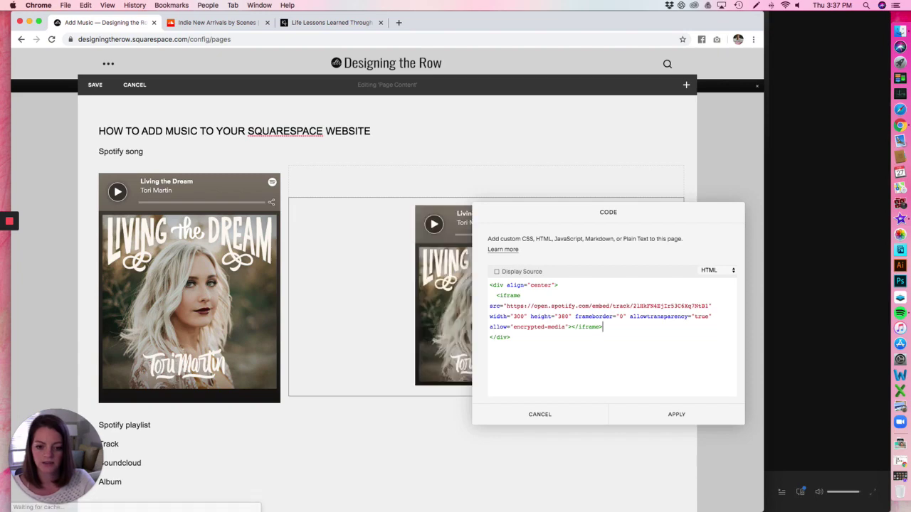
{"action": "left_click", "coordinate": [694, 416]}
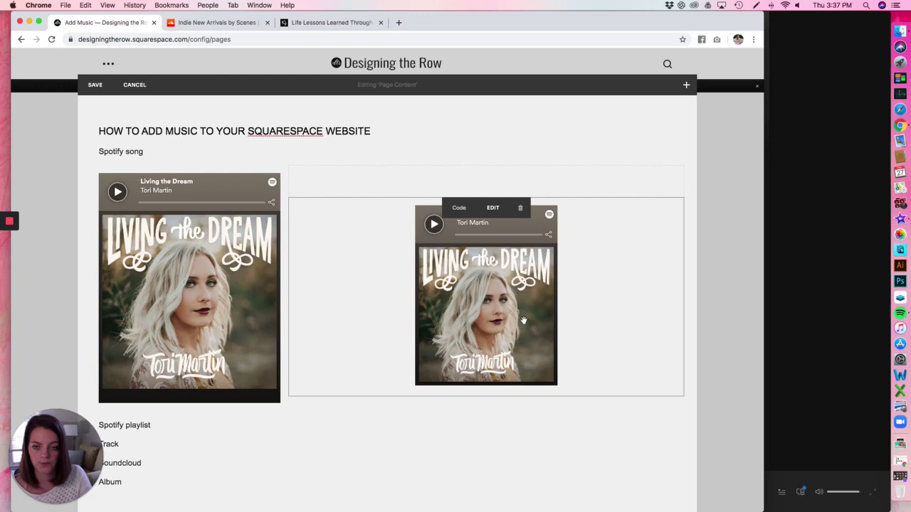
{"action": "scroll", "coordinate": [155, 273], "scroll_direction": "down", "scroll_amount": 2}
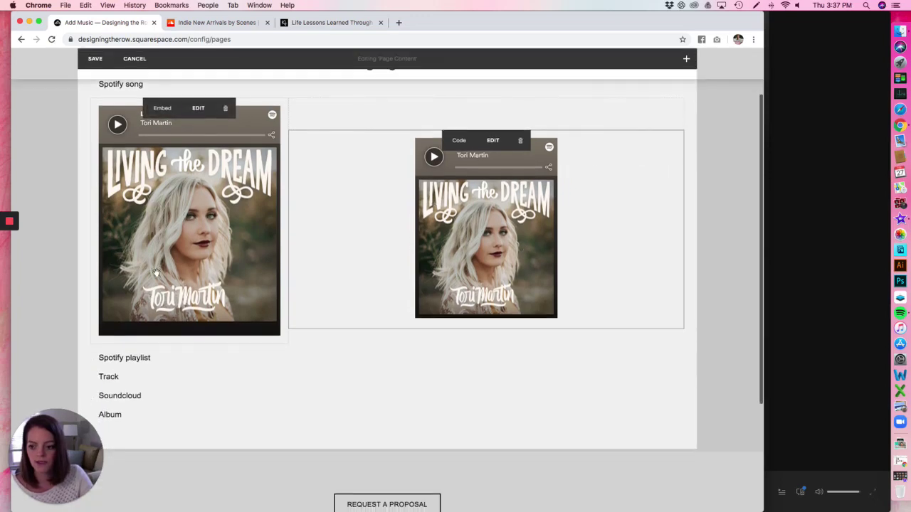
{"action": "scroll", "coordinate": [156, 273], "scroll_direction": "down", "scroll_amount": 2}
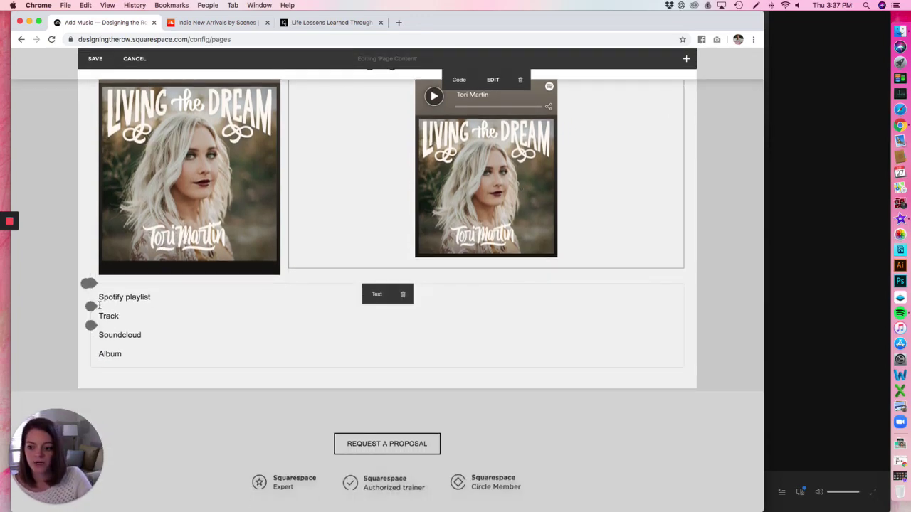
- Copy the Music Biz Besties playlist link from Spotify via Share > Copy Playlist Link
{"action": "left_click", "coordinate": [832, 89]}
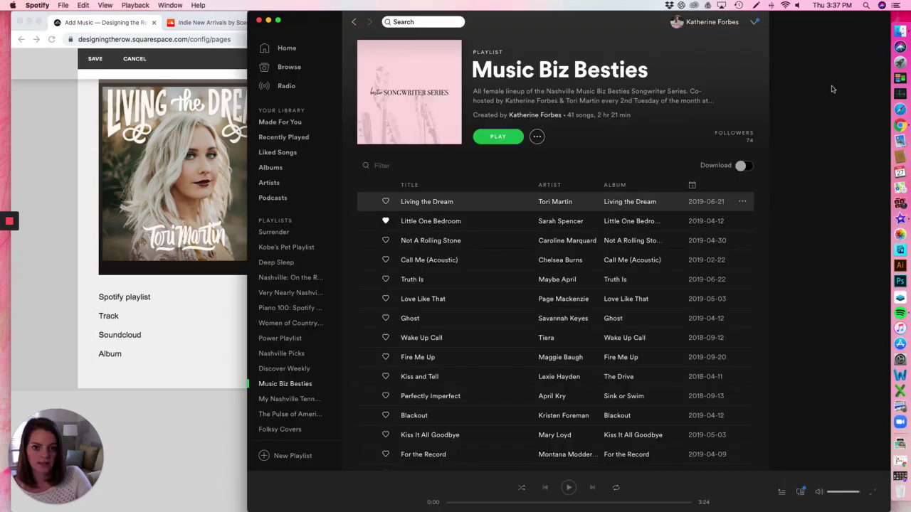
{"action": "left_click", "coordinate": [538, 137]}
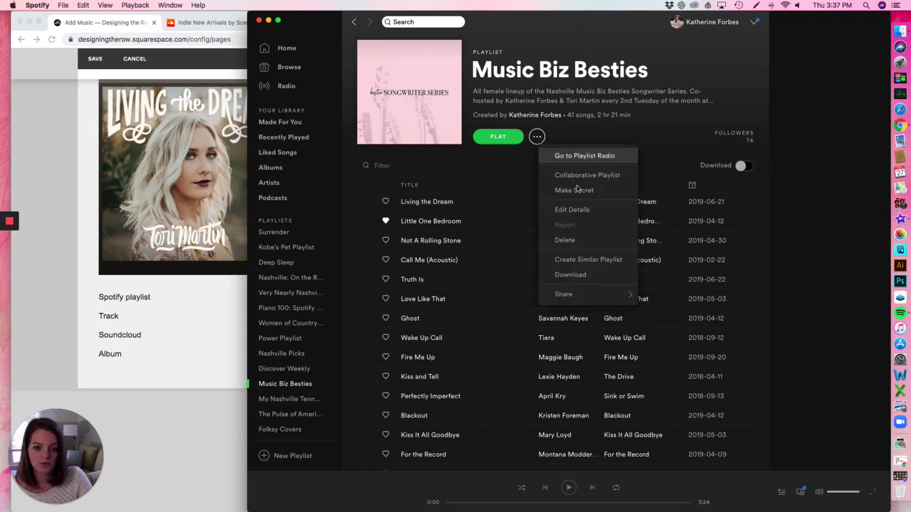
{"action": "mouse_move", "coordinate": [586, 296]}
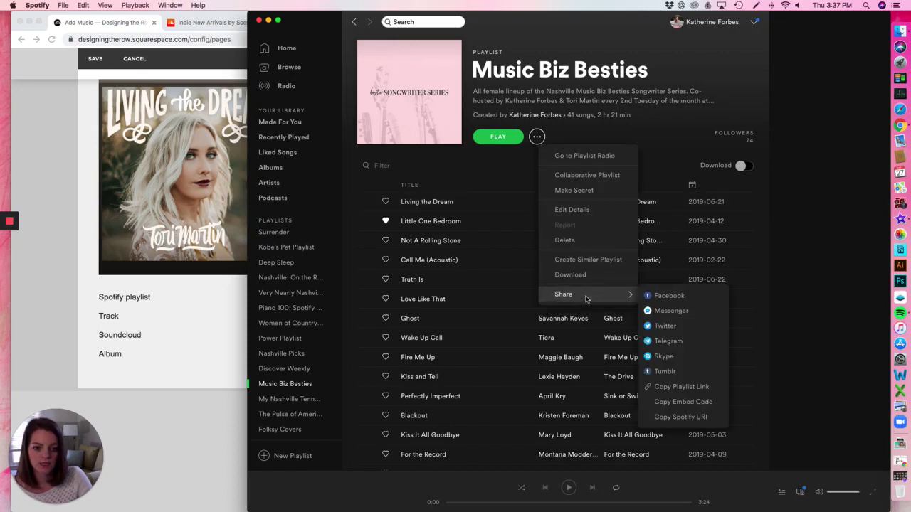
{"action": "left_click", "coordinate": [679, 386]}
- Embed the Music Biz Besties playlist link in an Embed block under 'Spotify playlist'
{"action": "left_click", "coordinate": [167, 377]}
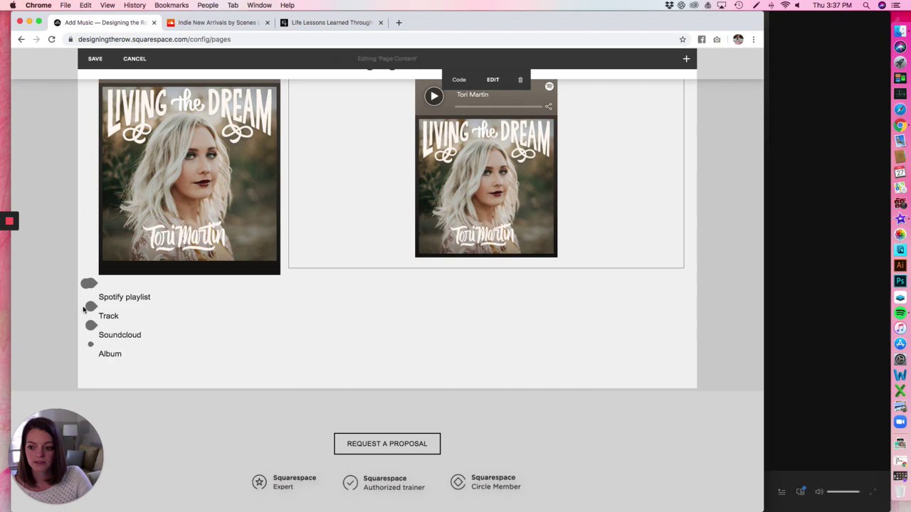
{"action": "left_click", "coordinate": [91, 307]}
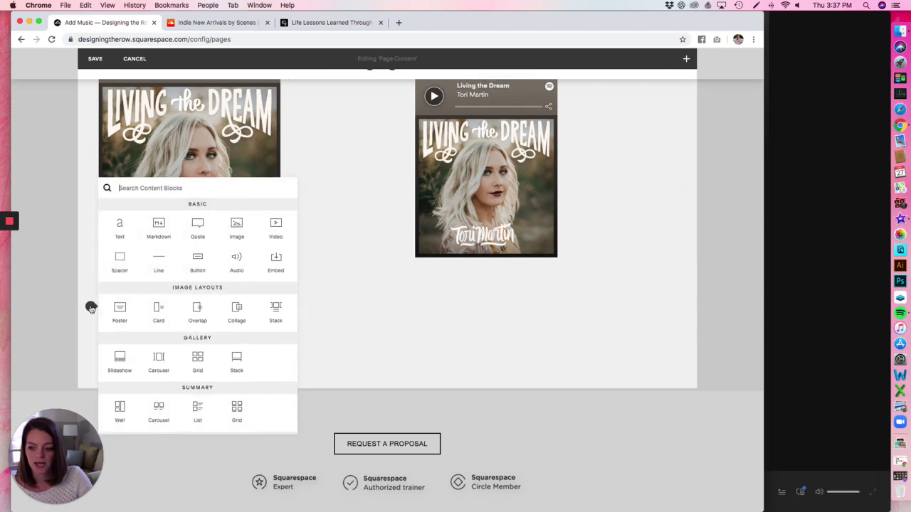
{"action": "left_click", "coordinate": [276, 262]}
{"action": "key", "text": "super+v"}
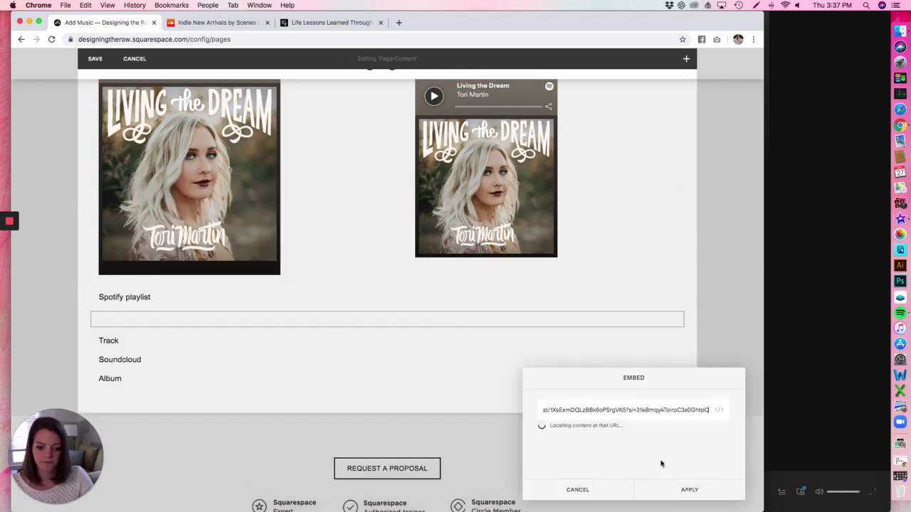
{"action": "left_click", "coordinate": [709, 487]}
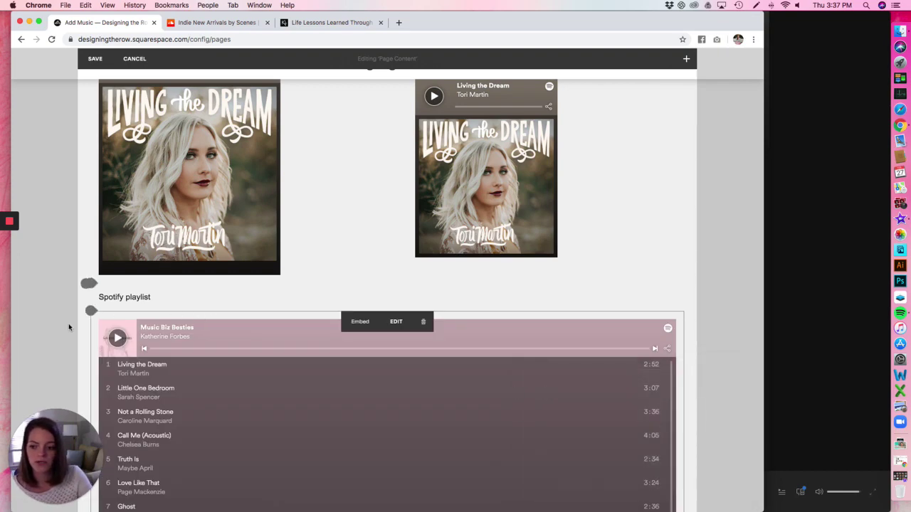
- Copy the Music Biz Besties playlist's embed code from Spotify
{"action": "key", "text": "super+Tab"}
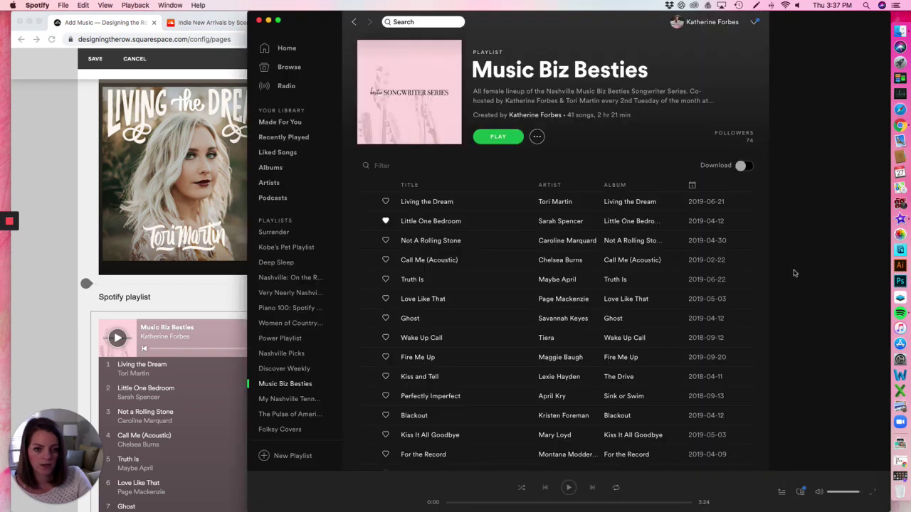
{"action": "left_click", "coordinate": [537, 137]}
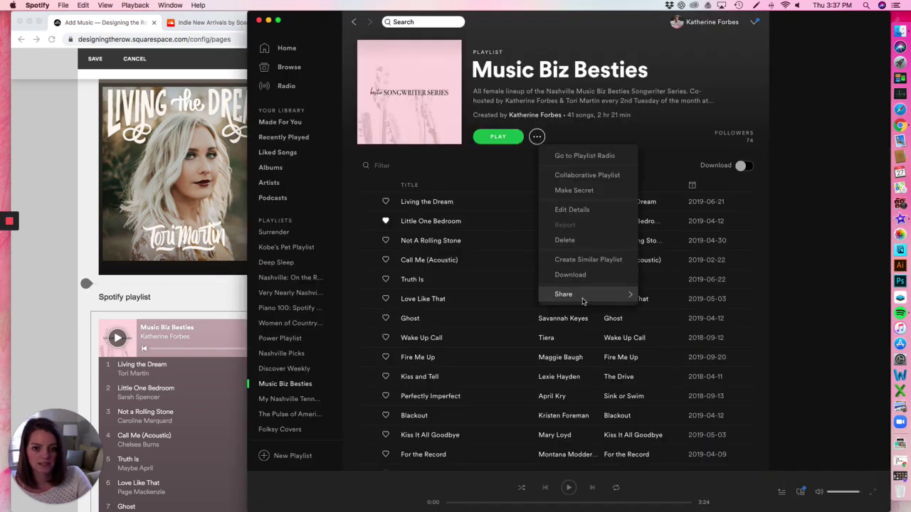
{"action": "mouse_move", "coordinate": [580, 296]}
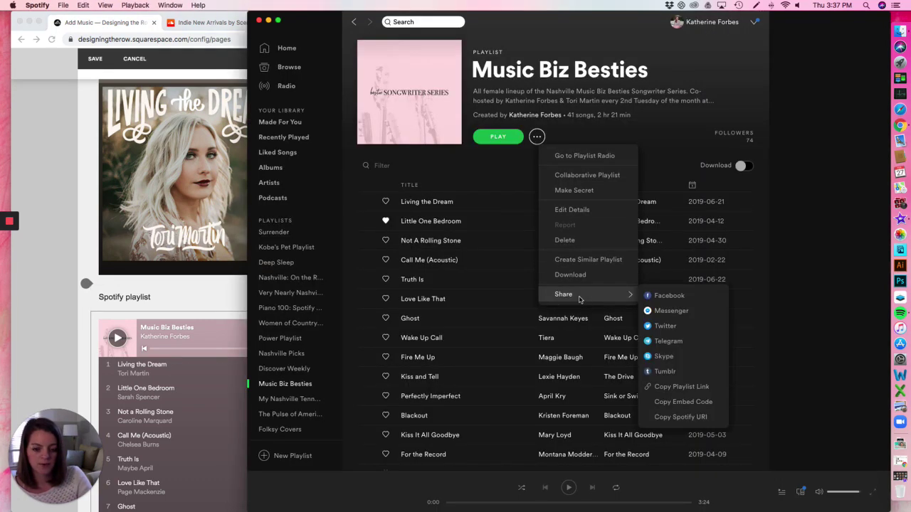
{"action": "left_click", "coordinate": [678, 403]}
- Add a Code block containing the playlist iframe wrapped in <div align="center">
{"action": "key", "text": "super+Tab"}
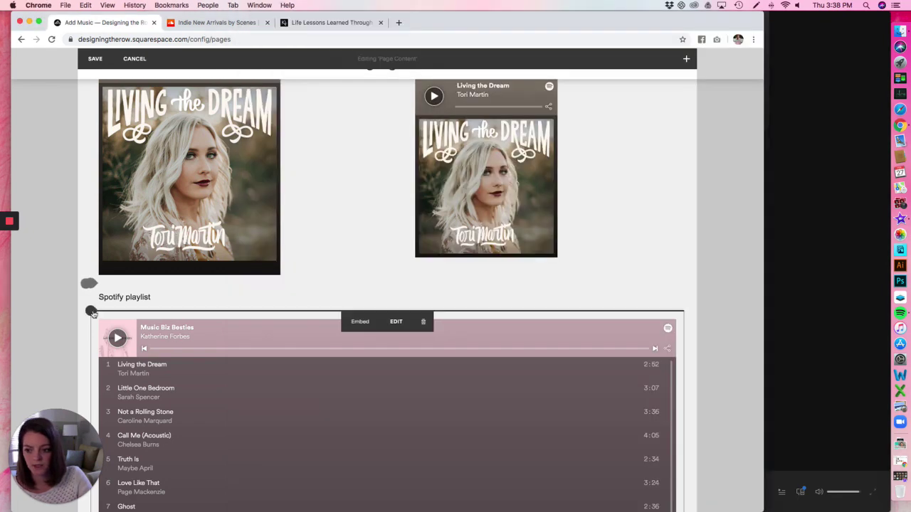
{"action": "left_click", "coordinate": [91, 311]}
{"action": "scroll", "coordinate": [228, 333], "scroll_direction": "down", "scroll_amount": 3}
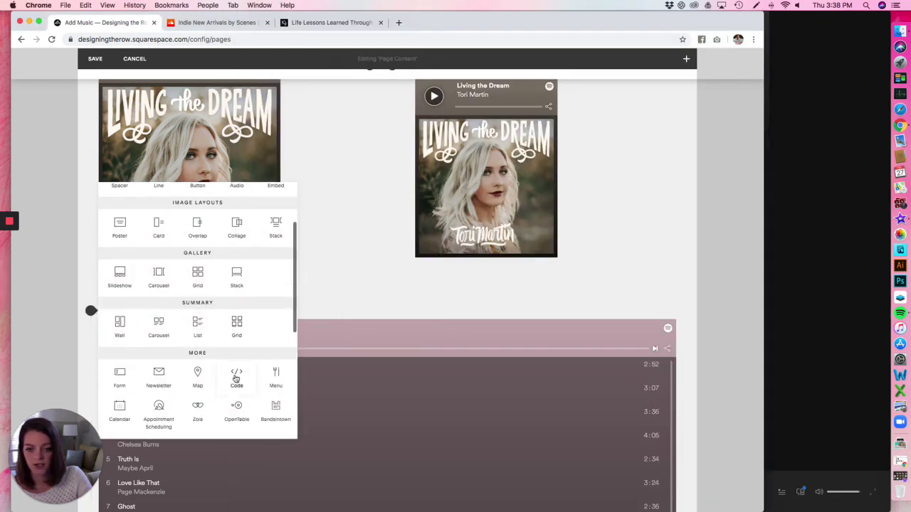
{"action": "left_click", "coordinate": [237, 379]}
{"action": "triple_click", "coordinate": [488, 309]}
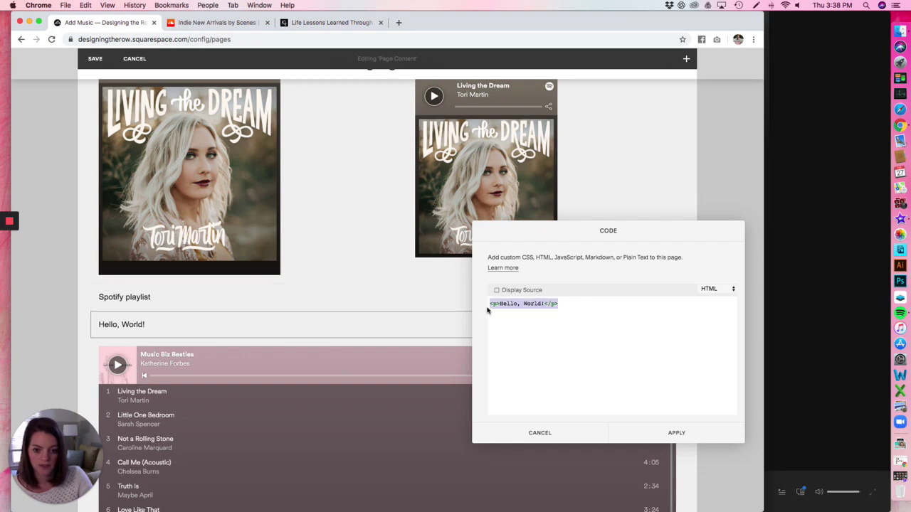
{"action": "type", "text": "<div align="}
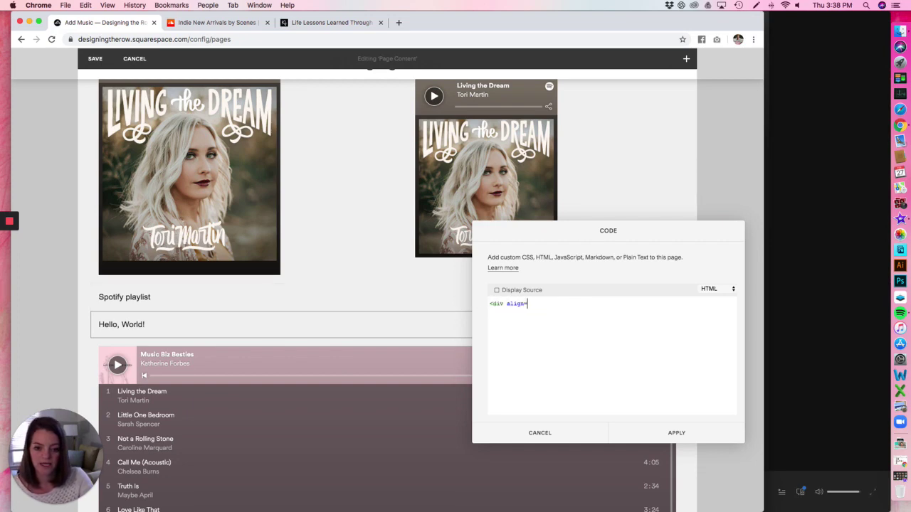
{"action": "type", "text": "\"center\""}
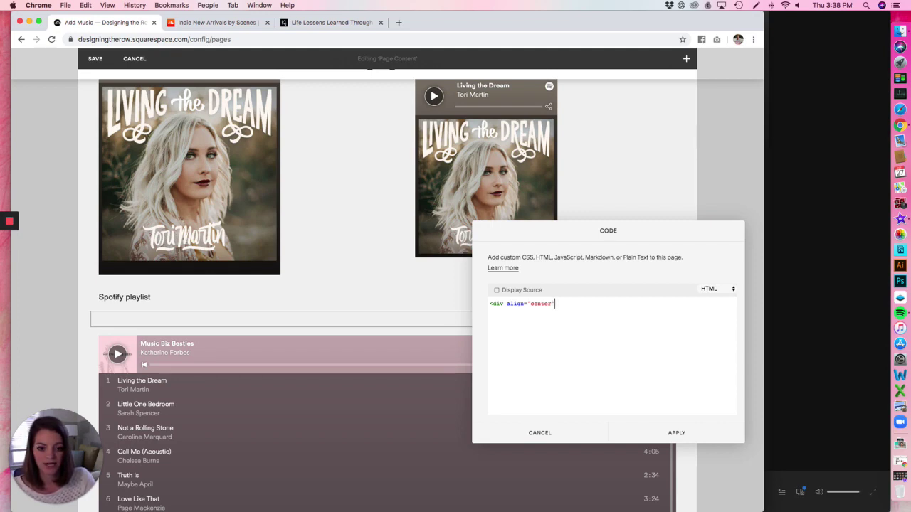
{"action": "type", "text": ">"}
{"action": "key", "text": "Return"}
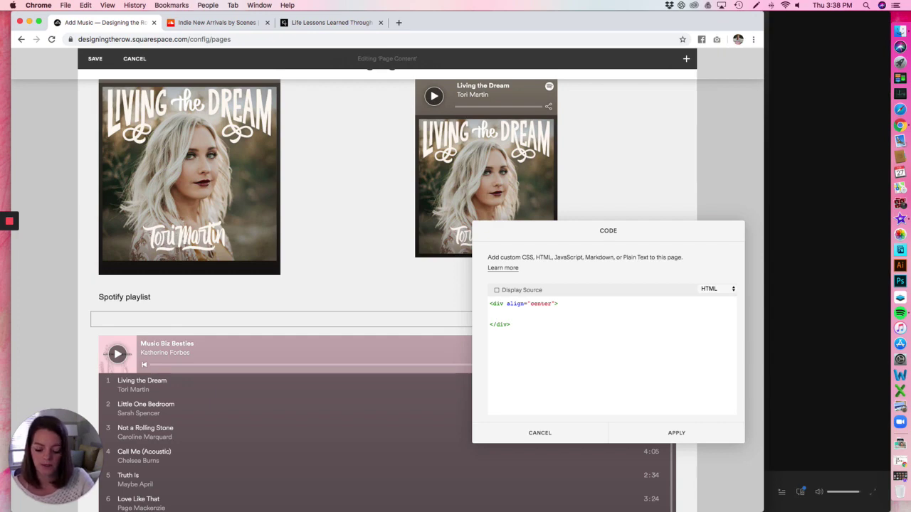
{"action": "key", "text": "super+v"}
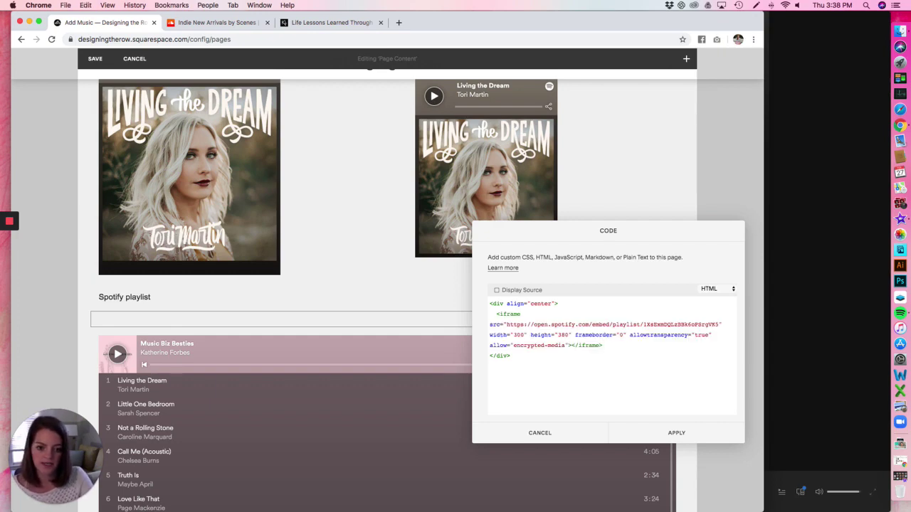
{"action": "left_click", "coordinate": [693, 431]}
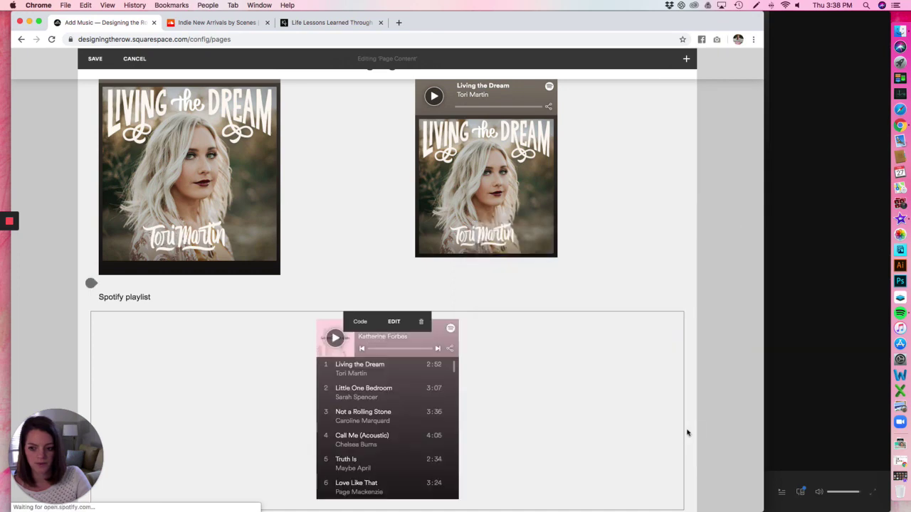
{"action": "scroll", "coordinate": [598, 408], "scroll_direction": "down", "scroll_amount": 3}
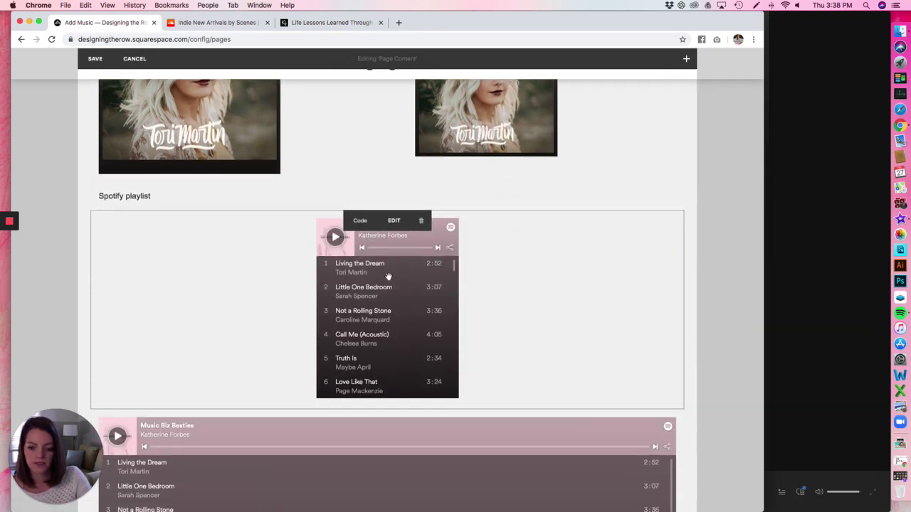
- Change the playlist iframe's height from 380 to 500 in the code block
{"action": "left_click", "coordinate": [393, 221]}
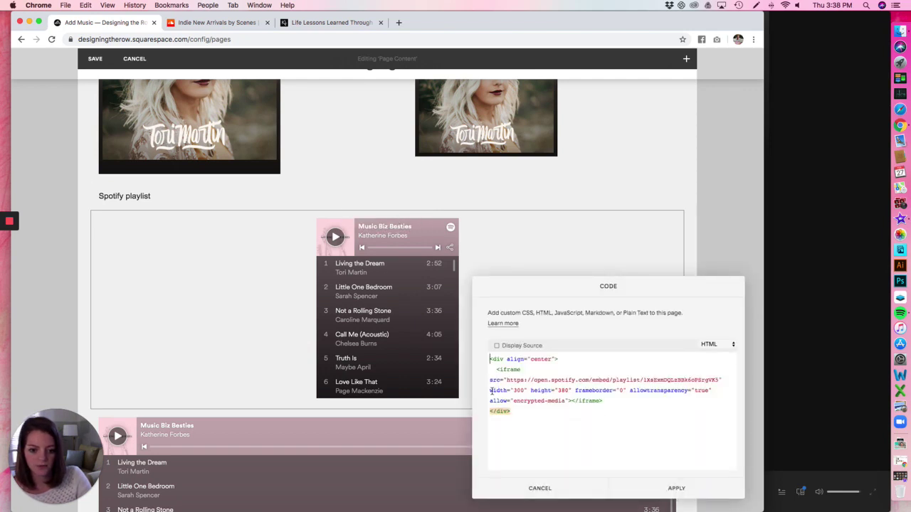
{"action": "left_click_drag", "start_coordinate": [490, 391], "coordinate": [566, 391]}
{"action": "left_click", "coordinate": [569, 391]}
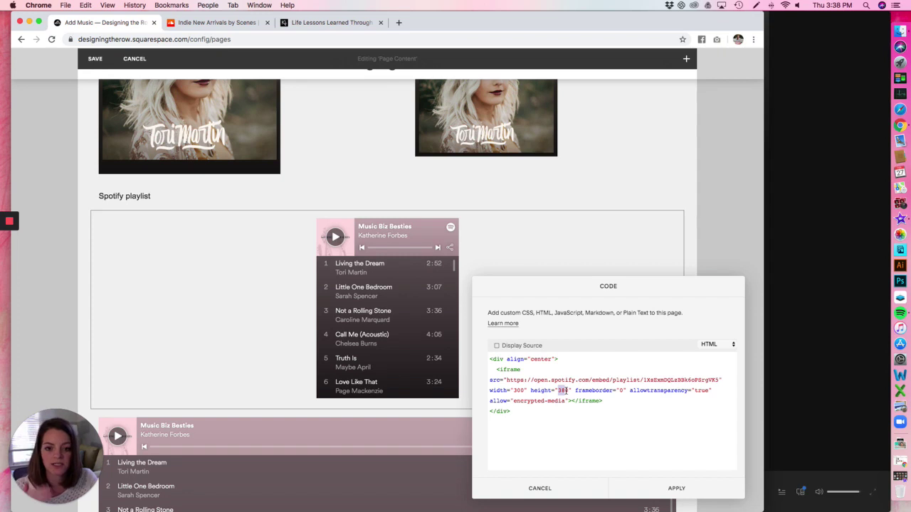
{"action": "type", "text": "500"}
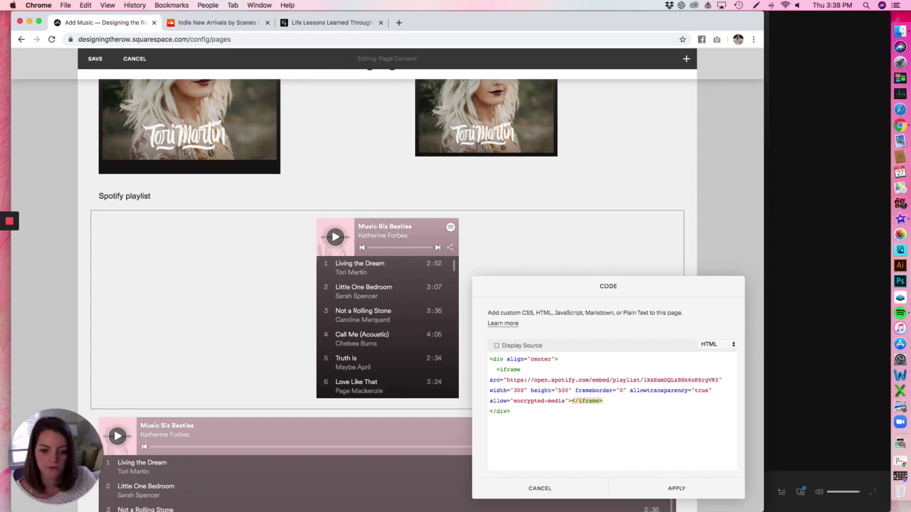
{"action": "left_click_drag", "start_coordinate": [530, 391], "coordinate": [567, 392]}
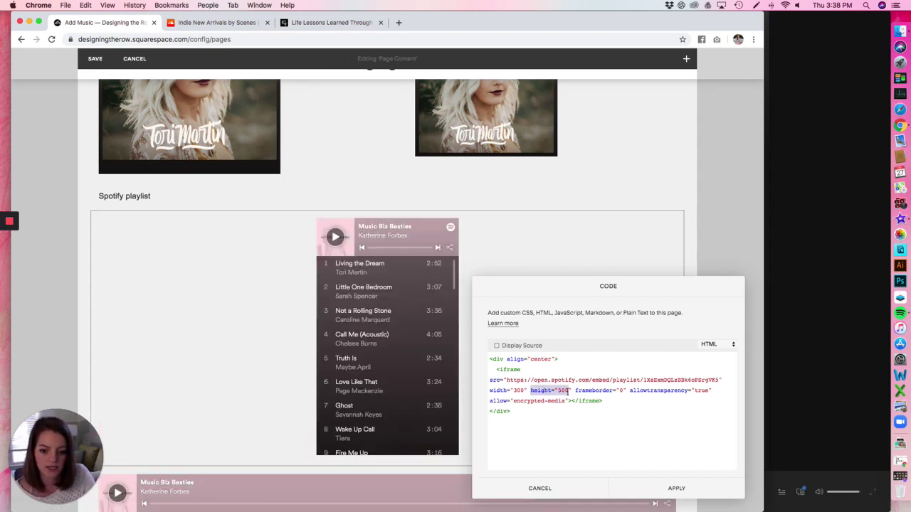
{"action": "left_click", "coordinate": [572, 391]}
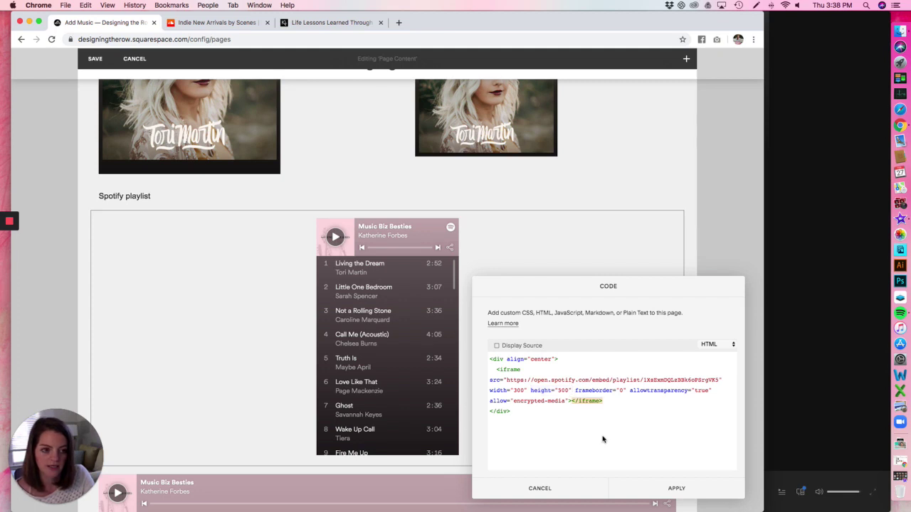
{"action": "scroll", "coordinate": [401, 343], "scroll_direction": "down", "scroll_amount": 3}
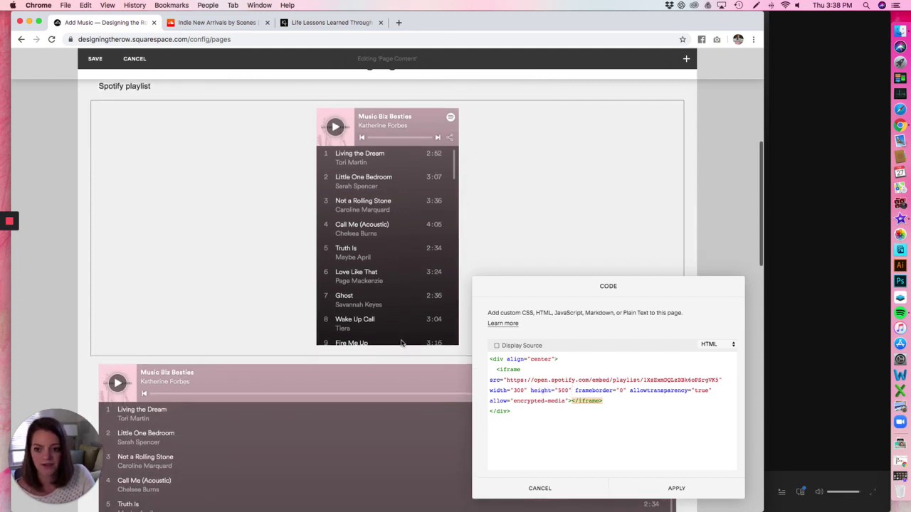
{"action": "scroll", "coordinate": [401, 343], "scroll_direction": "up", "scroll_amount": 2}
- Raise the playlist iframe height to 1000 and apply the code
{"action": "left_click", "coordinate": [560, 390]}
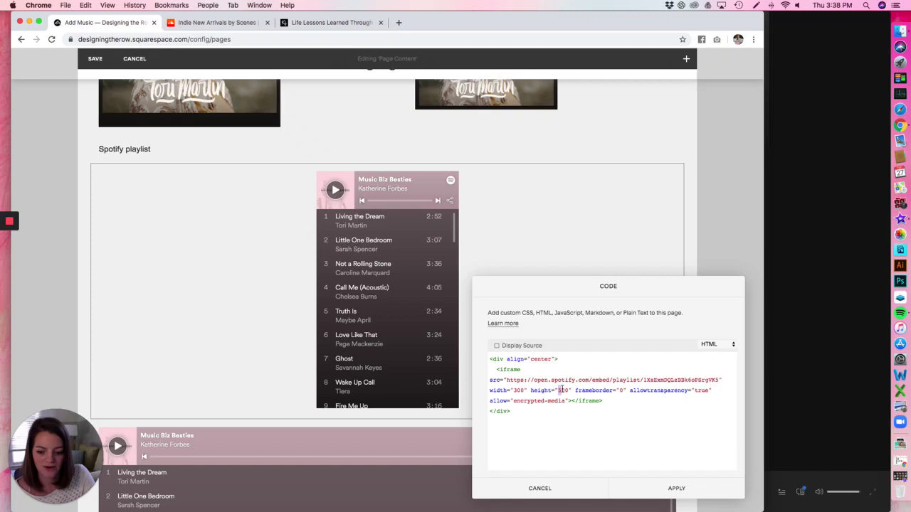
{"action": "key", "text": "BackSpace"}
{"action": "type", "text": "100"}
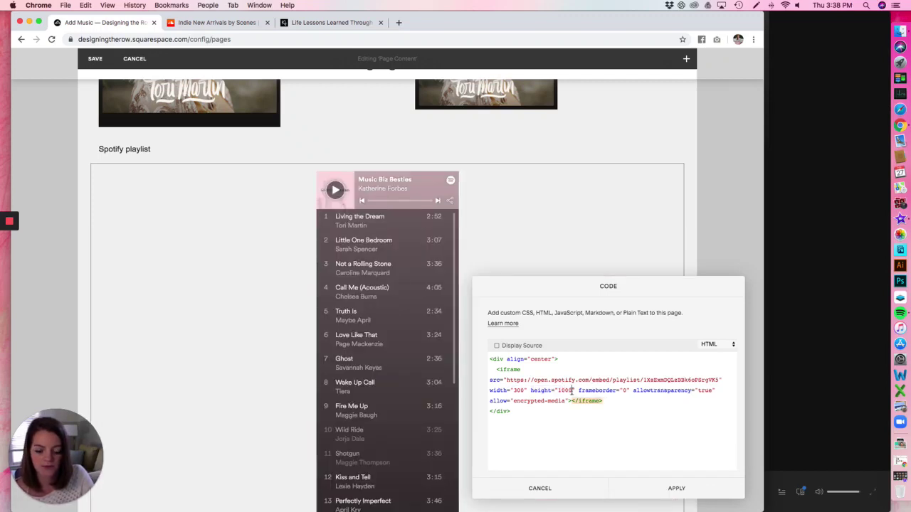
{"action": "scroll", "coordinate": [429, 355], "scroll_direction": "down", "scroll_amount": 5}
{"action": "scroll", "coordinate": [429, 355], "scroll_direction": "down", "scroll_amount": 3}
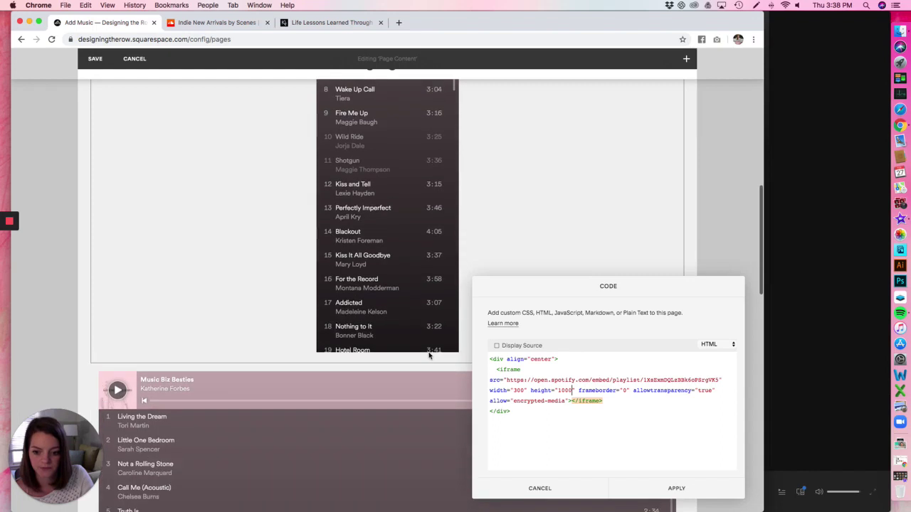
{"action": "left_click", "coordinate": [649, 414]}
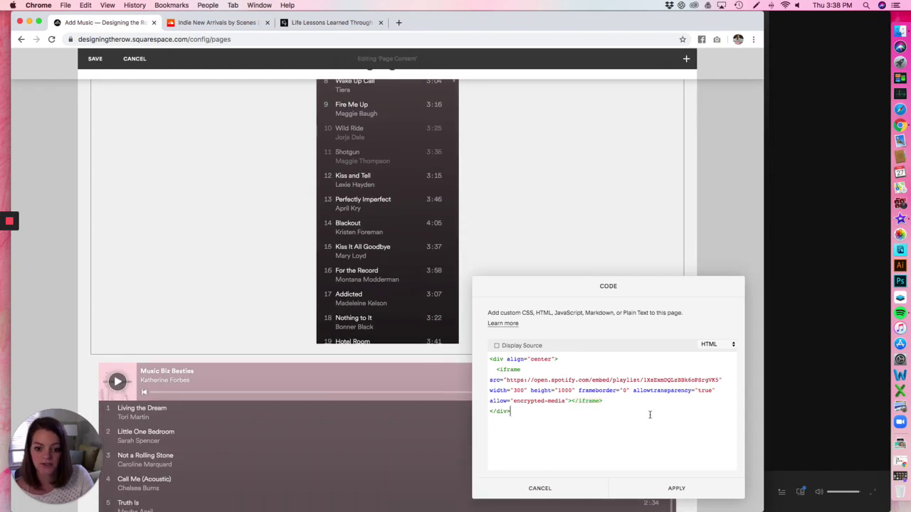
{"action": "scroll", "coordinate": [182, 145], "scroll_direction": "up", "scroll_amount": 10}
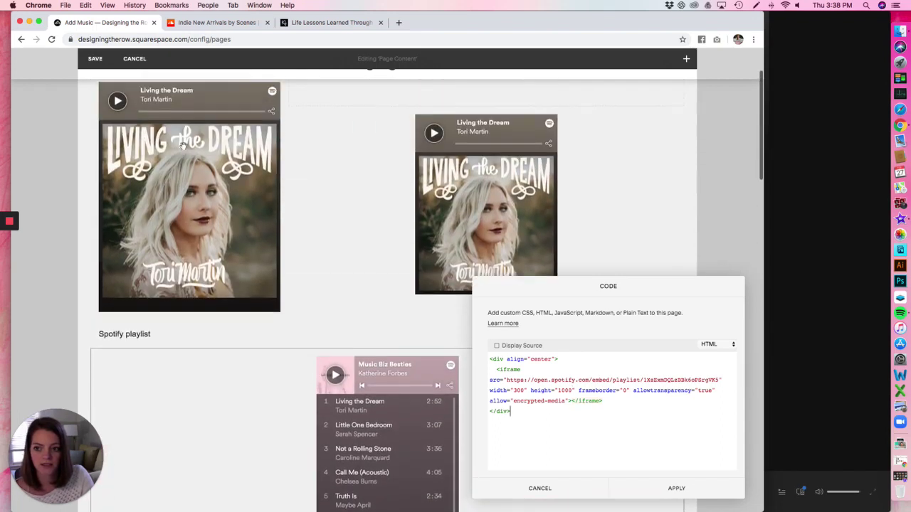
{"action": "scroll", "coordinate": [182, 144], "scroll_direction": "up", "scroll_amount": 1}
{"action": "left_click", "coordinate": [676, 489]}
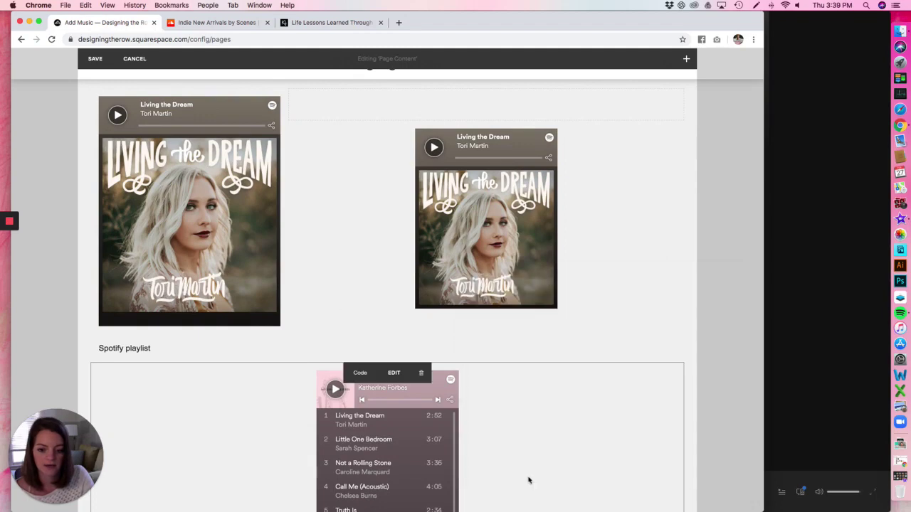
- Move the tall Spotify playlist beside the Music Biz Besties playlist and narrow that left column
{"action": "scroll", "coordinate": [386, 348], "scroll_direction": "down", "scroll_amount": 8}
{"action": "left_click_drag", "start_coordinate": [401, 315], "coordinate": [514, 246]}
{"action": "scroll", "coordinate": [516, 242], "scroll_direction": "up", "scroll_amount": 8}
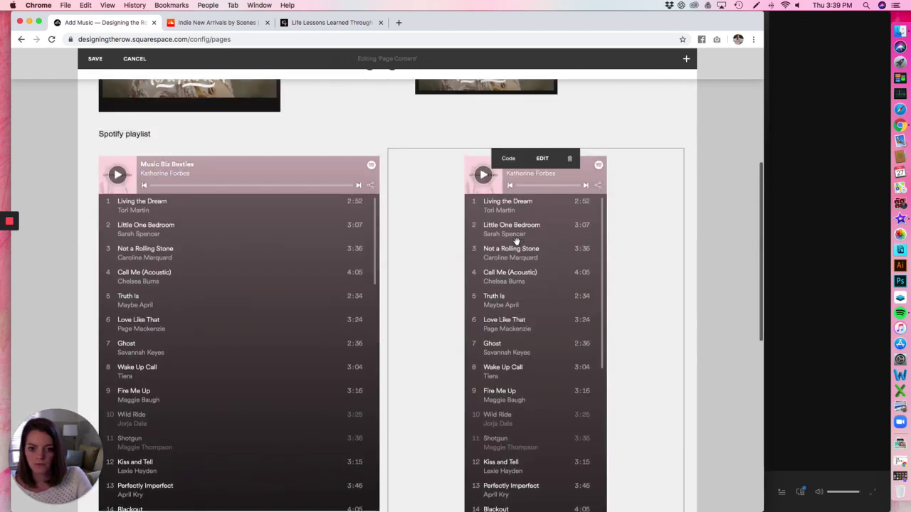
{"action": "left_click_drag", "start_coordinate": [389, 261], "coordinate": [337, 263]}
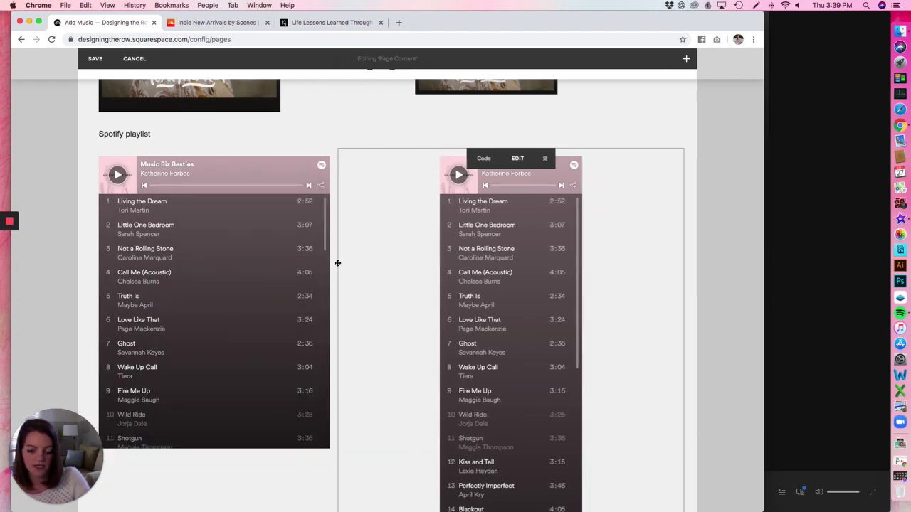
{"action": "scroll", "coordinate": [623, 316], "scroll_direction": "down", "scroll_amount": 2}
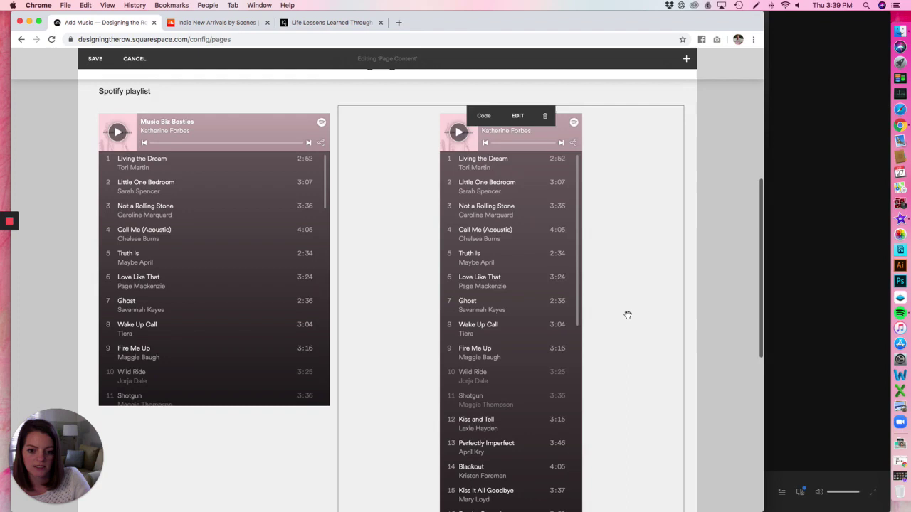
{"action": "scroll", "coordinate": [627, 315], "scroll_direction": "down", "scroll_amount": 10}
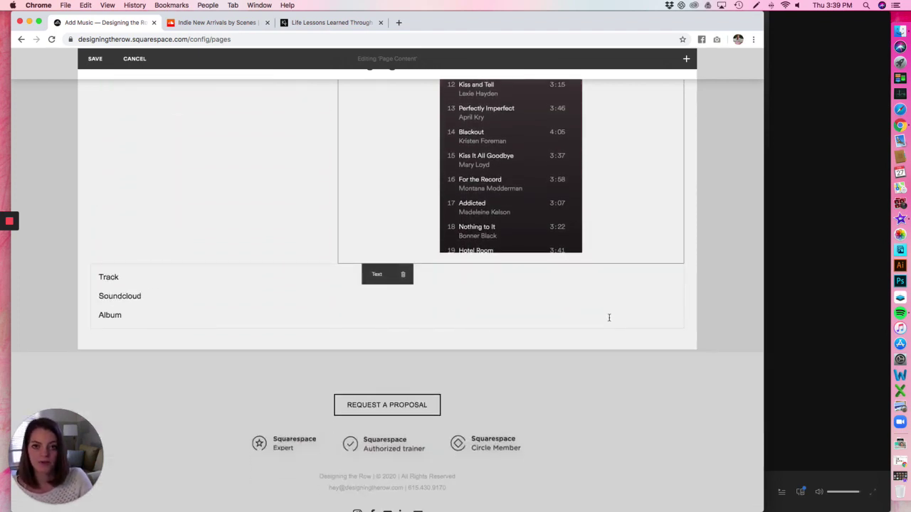
- Insert an empty Audio block directly below the Track heading
{"action": "left_click_drag", "start_coordinate": [78, 291], "coordinate": [91, 288]}
{"action": "left_click", "coordinate": [91, 287]}
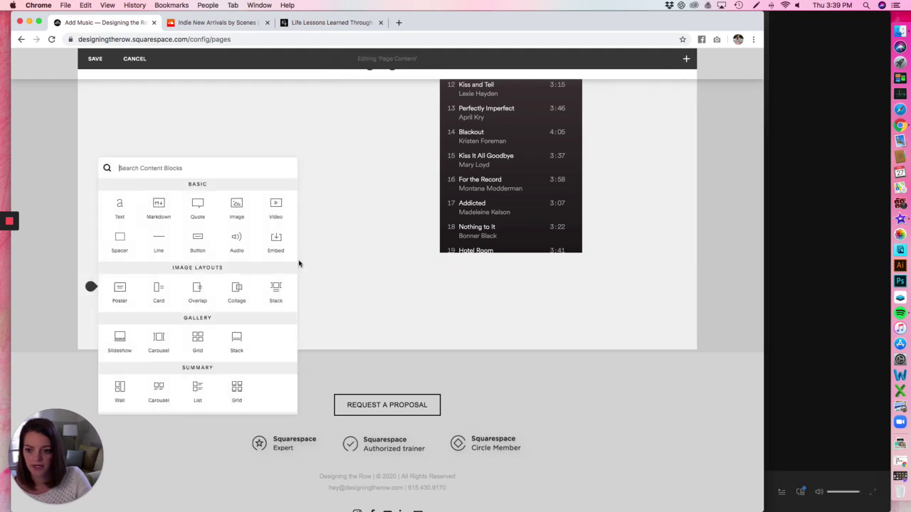
{"action": "left_click", "coordinate": [235, 241]}
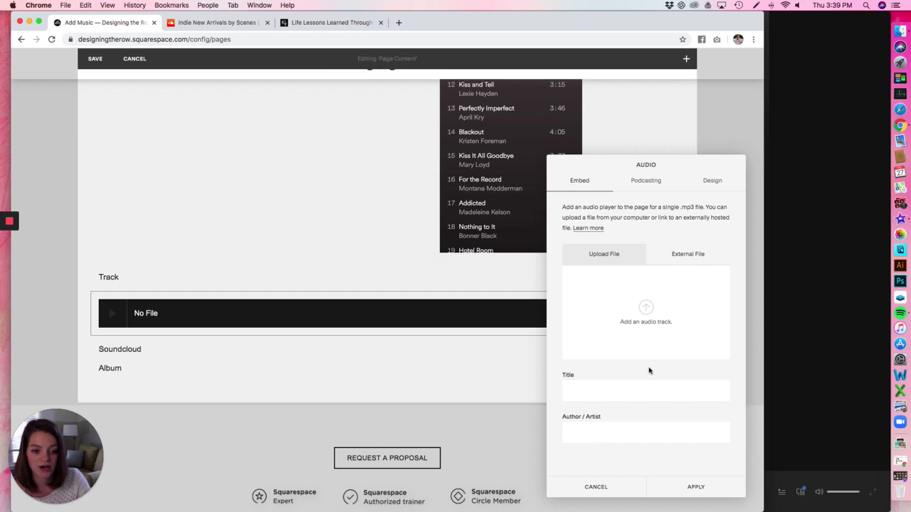
- Show the download link and set the audio player to Minimal style with Light colour
{"action": "left_click", "coordinate": [712, 180]}
{"action": "left_click_drag", "start_coordinate": [713, 162], "coordinate": [530, 154]}
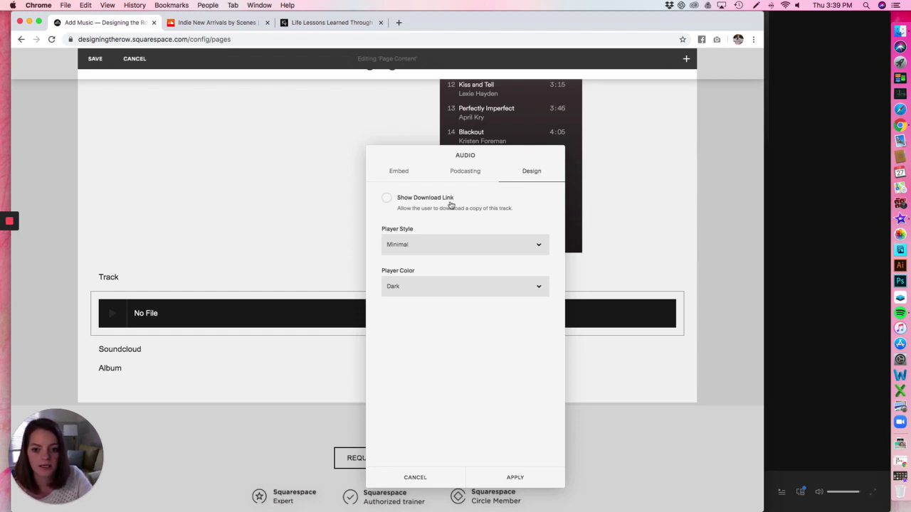
{"action": "left_click", "coordinate": [386, 199]}
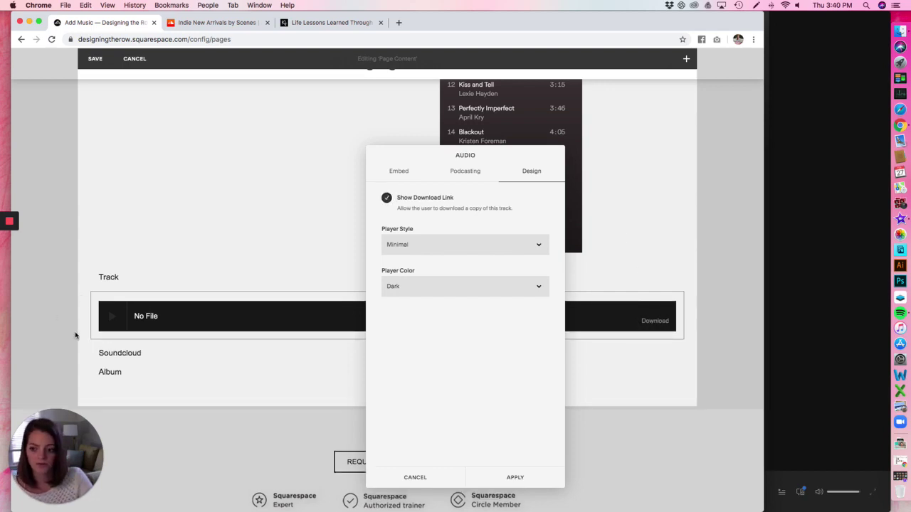
{"action": "left_click", "coordinate": [431, 244]}
{"action": "left_click", "coordinate": [436, 238]}
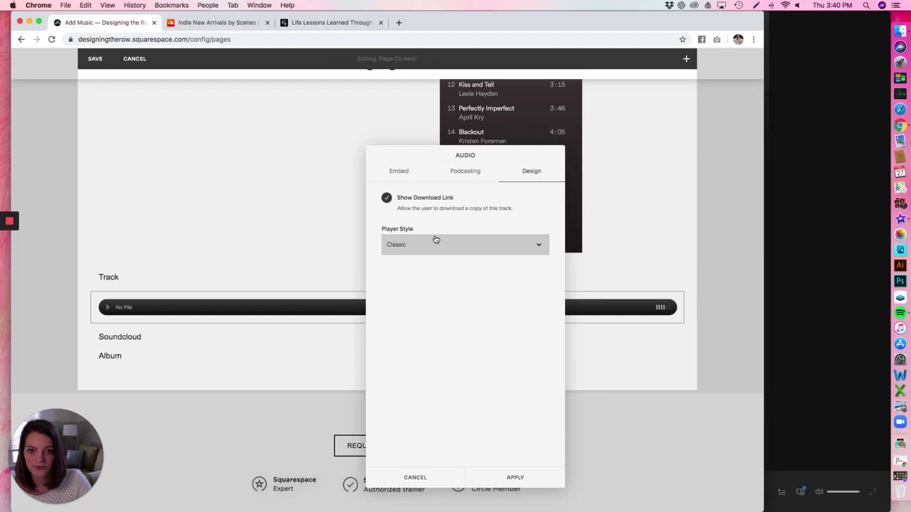
{"action": "left_click", "coordinate": [437, 245]}
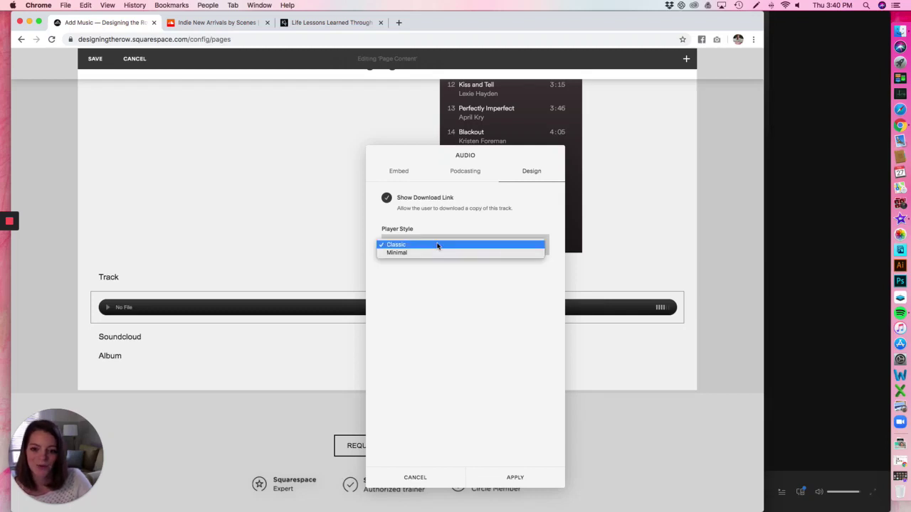
{"action": "left_click", "coordinate": [435, 254]}
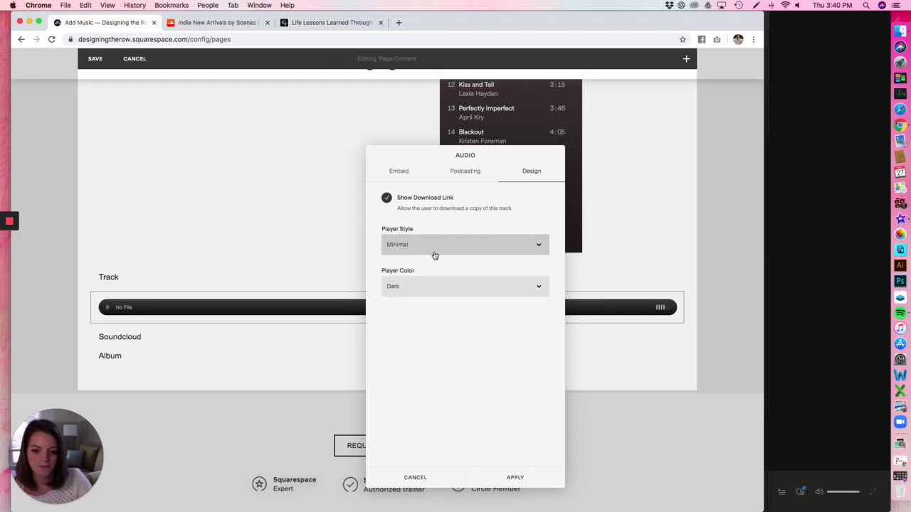
{"action": "left_click", "coordinate": [428, 296]}
{"action": "left_click", "coordinate": [427, 295]}
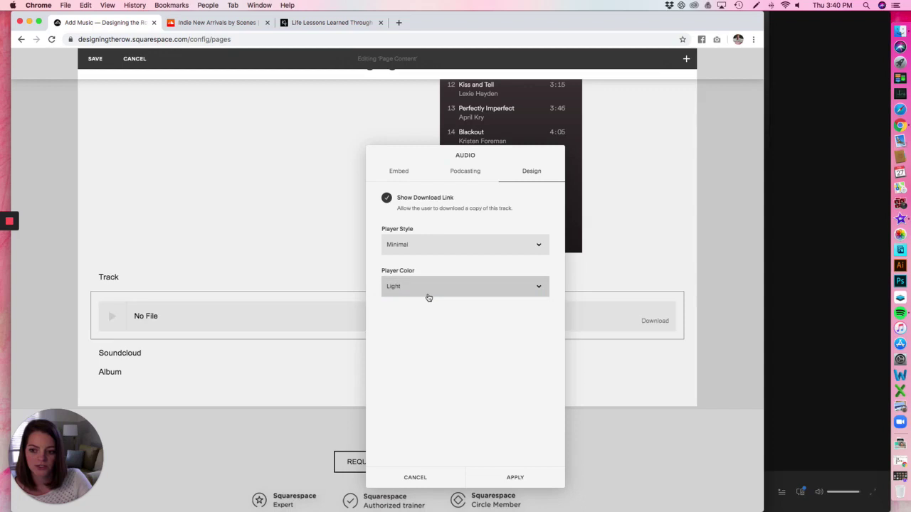
- Label the track 'Title' with artist 'Artist' and apply the audio settings
{"action": "left_click", "coordinate": [399, 173]}
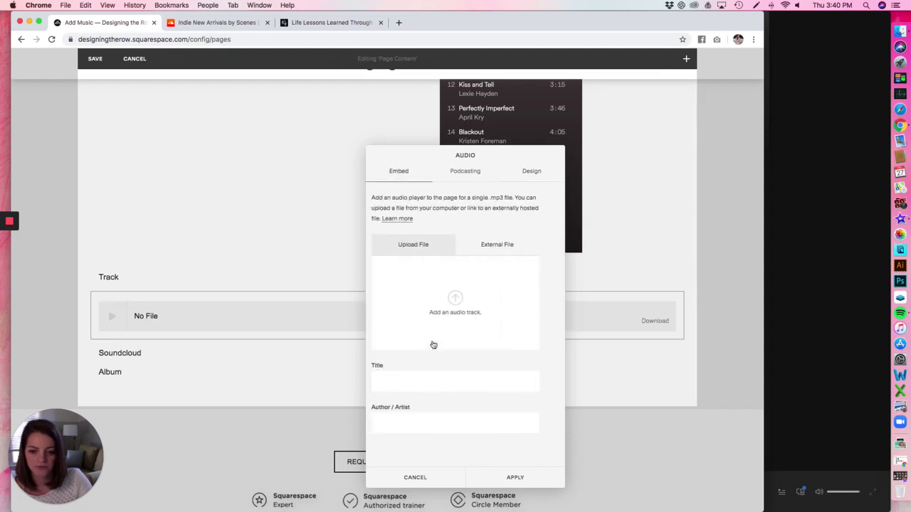
{"action": "left_click", "coordinate": [422, 380]}
{"action": "type", "text": "Title"}
{"action": "key", "text": "Tab"}
{"action": "type", "text": "Art"}
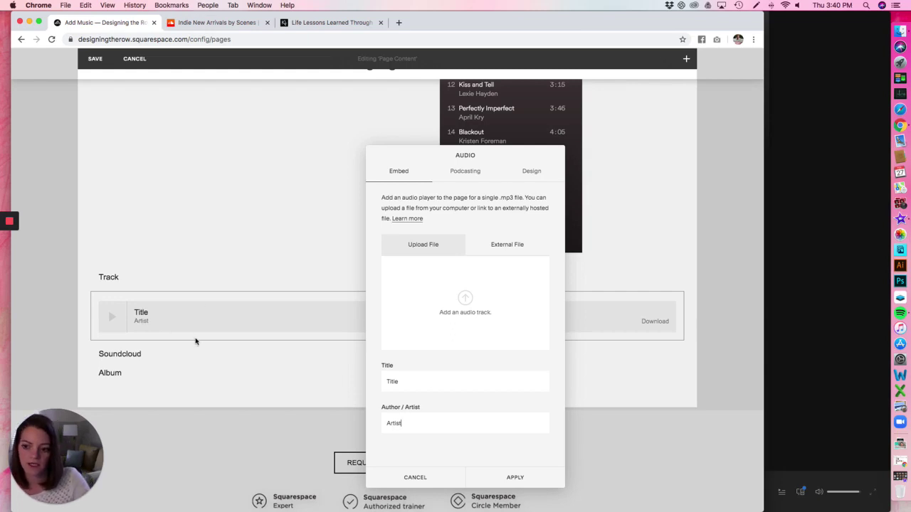
{"action": "left_click", "coordinate": [545, 480]}
{"action": "scroll", "coordinate": [548, 349], "scroll_direction": "down", "scroll_amount": 1}
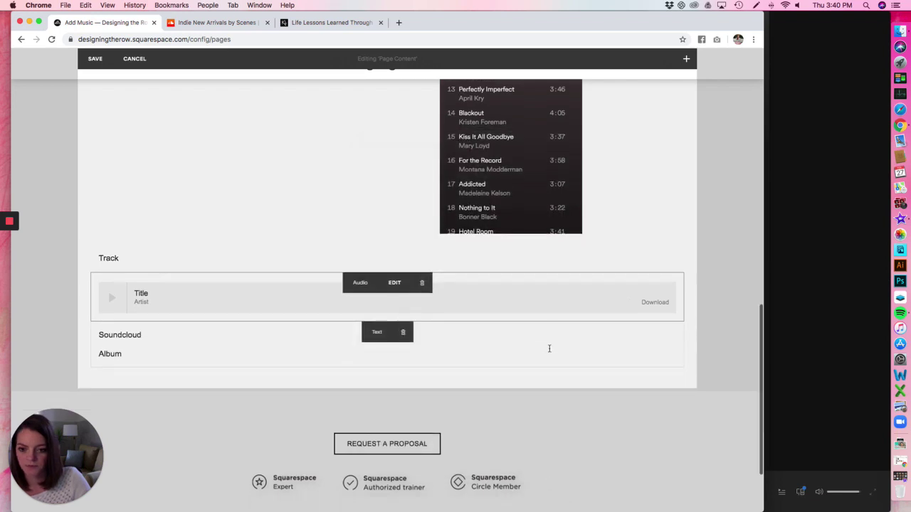
{"action": "scroll", "coordinate": [548, 348], "scroll_direction": "up", "scroll_amount": 1}
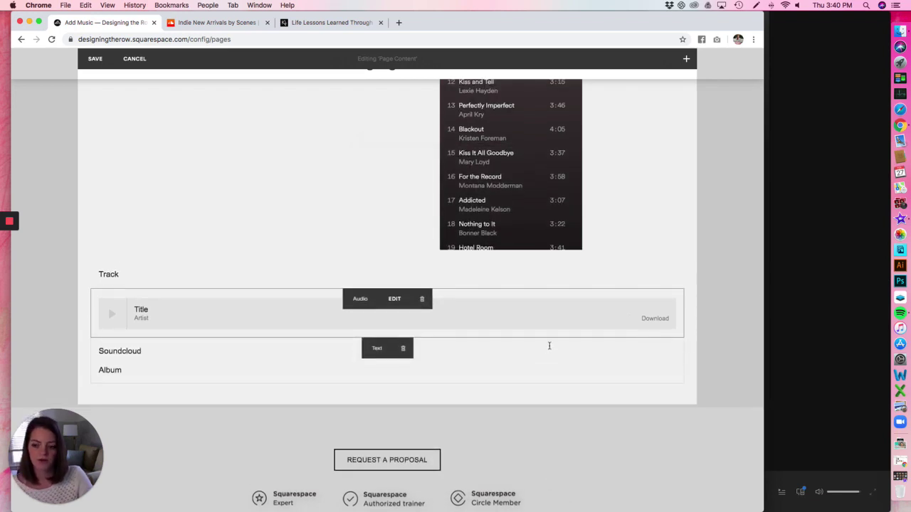
{"action": "scroll", "coordinate": [548, 345], "scroll_direction": "up", "scroll_amount": 5}
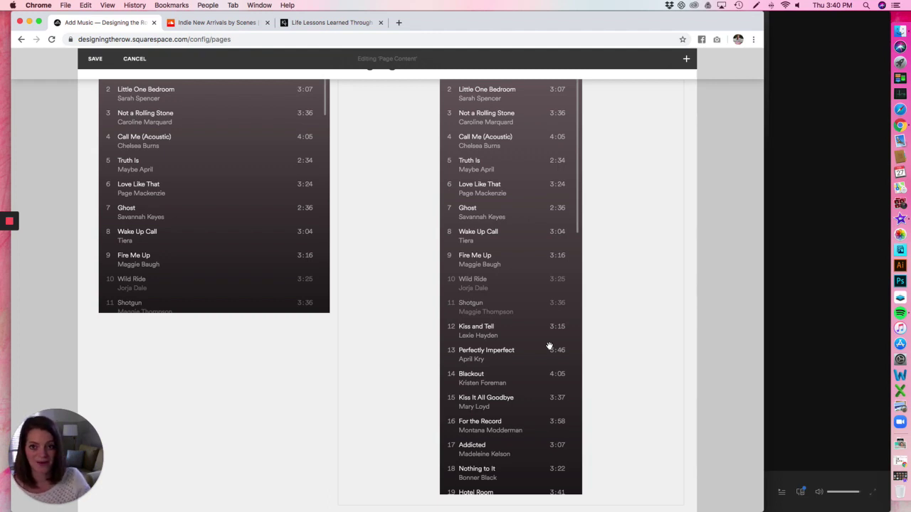
{"action": "scroll", "coordinate": [359, 354], "scroll_direction": "down", "scroll_amount": 3}
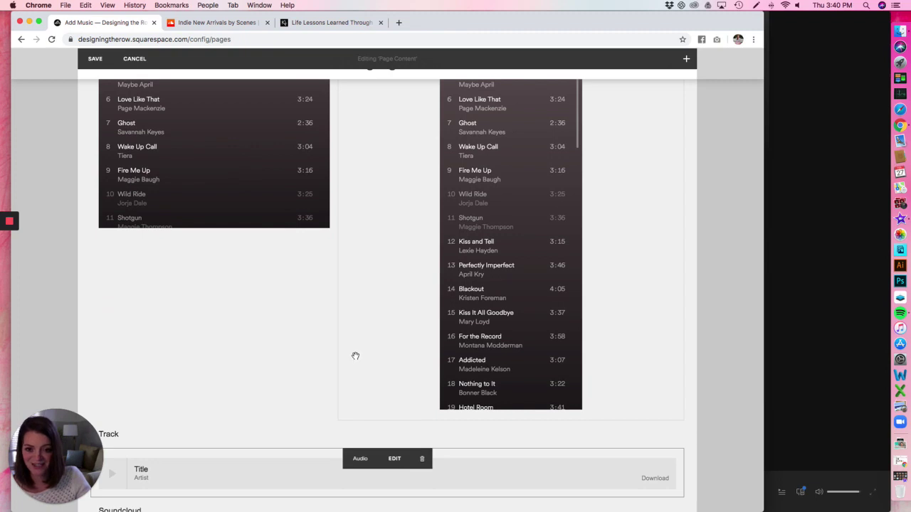
{"action": "scroll", "coordinate": [355, 354], "scroll_direction": "down", "scroll_amount": 1}
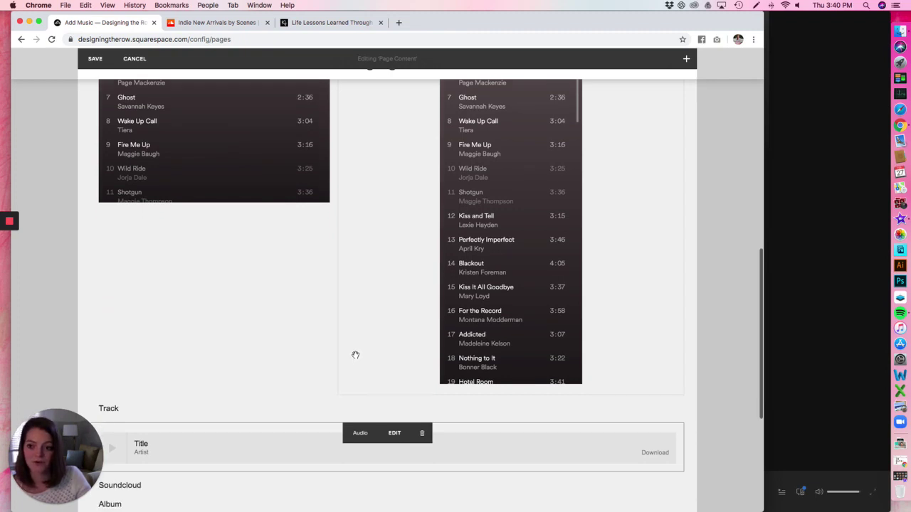
{"action": "scroll", "coordinate": [355, 354], "scroll_direction": "down", "scroll_amount": 2}
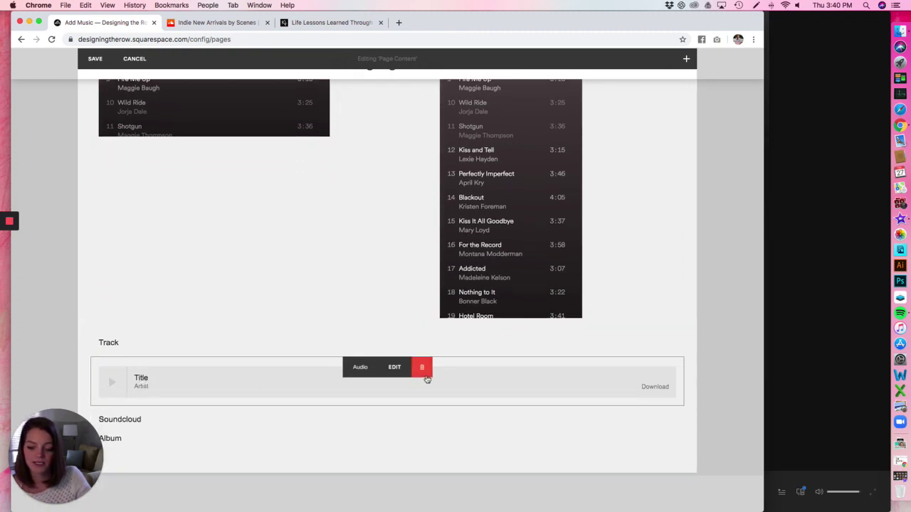
{"action": "scroll", "coordinate": [490, 382], "scroll_direction": "down", "scroll_amount": 2}
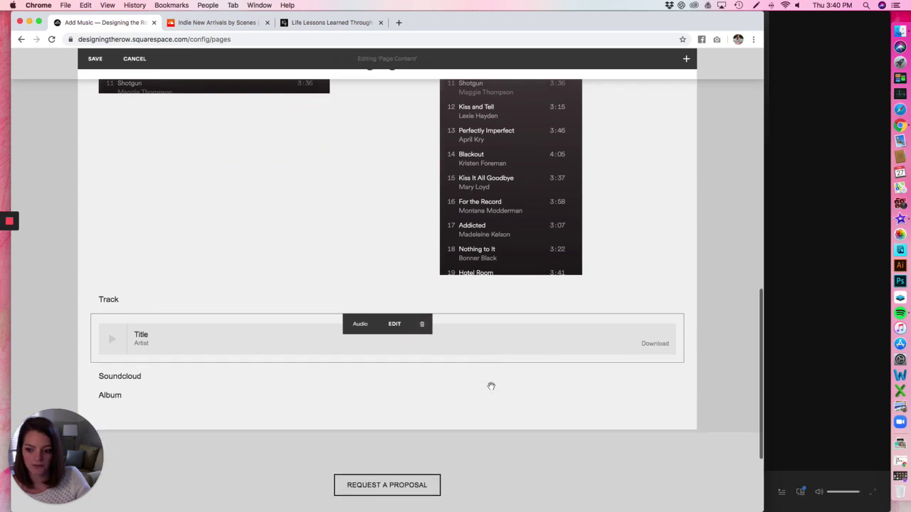
{"action": "scroll", "coordinate": [179, 399], "scroll_direction": "down", "scroll_amount": 1}
{"action": "left_click", "coordinate": [114, 337]}
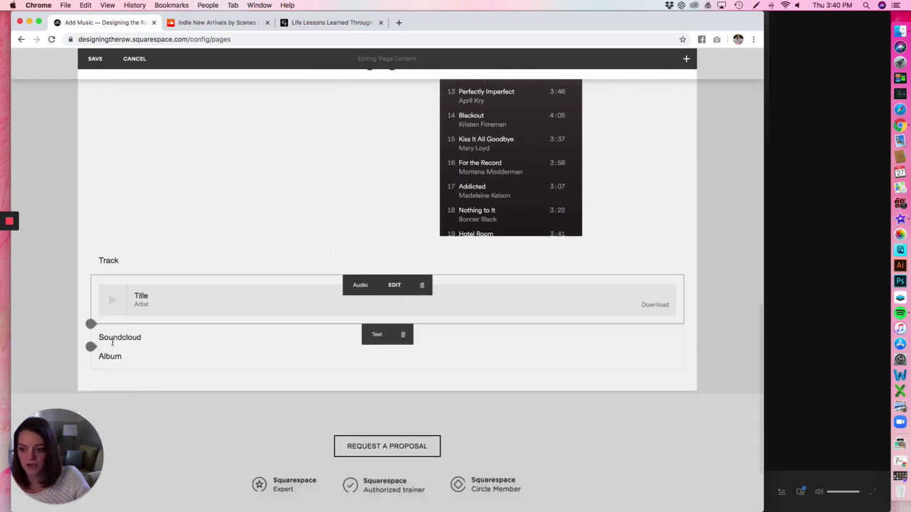
- Open the Indie New Arrivals SoundCloud playlist and select its full web address
{"action": "left_click_drag", "start_coordinate": [107, 338], "coordinate": [125, 338]}
{"action": "left_click", "coordinate": [128, 337]}
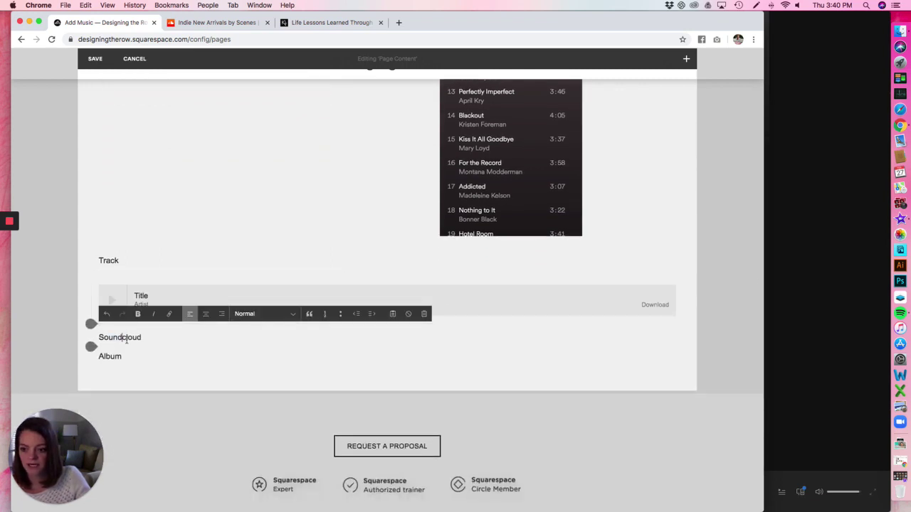
{"action": "left_click", "coordinate": [202, 24]}
{"action": "left_click", "coordinate": [331, 39]}
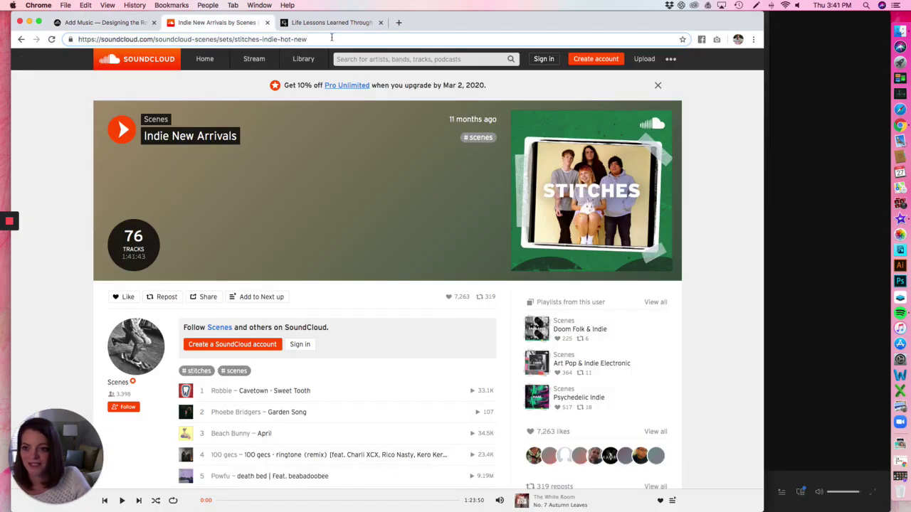
{"action": "key", "text": "super+a"}
{"action": "key", "text": "super+c"}
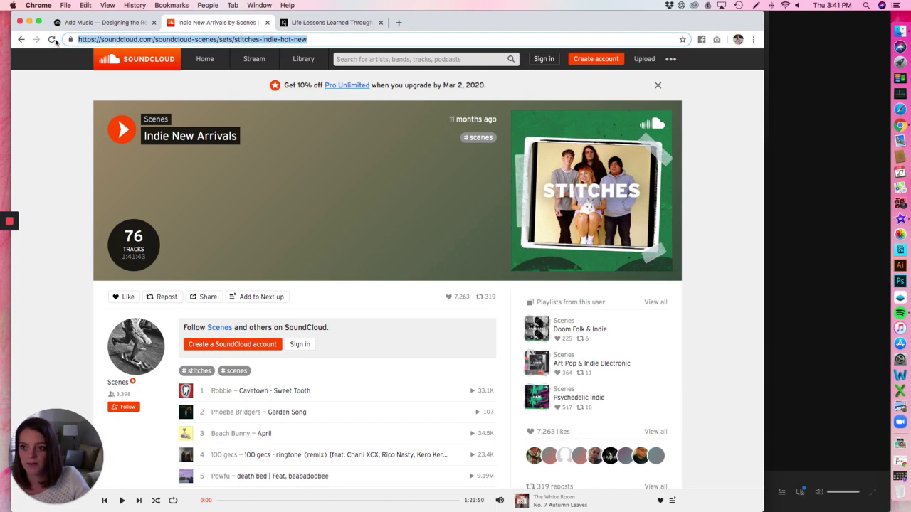
- Embed the Indie New Arrivals playlist in a SoundCloud block under the Soundcloud heading
{"action": "left_click", "coordinate": [91, 23]}
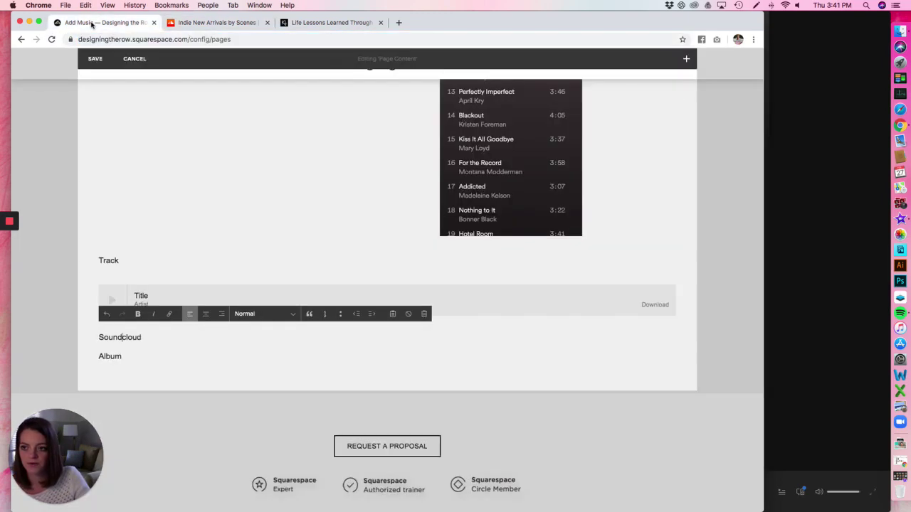
{"action": "left_click", "coordinate": [90, 346]}
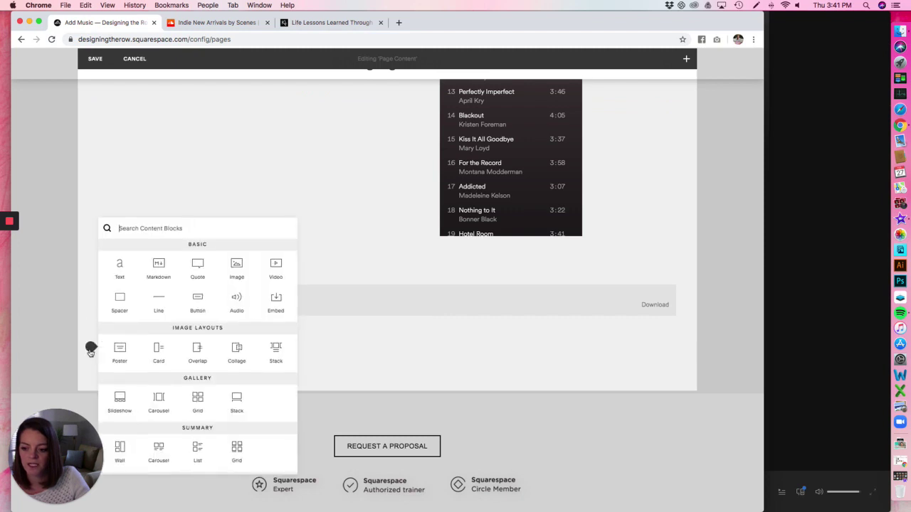
{"action": "scroll", "coordinate": [172, 346], "scroll_direction": "down", "scroll_amount": 10}
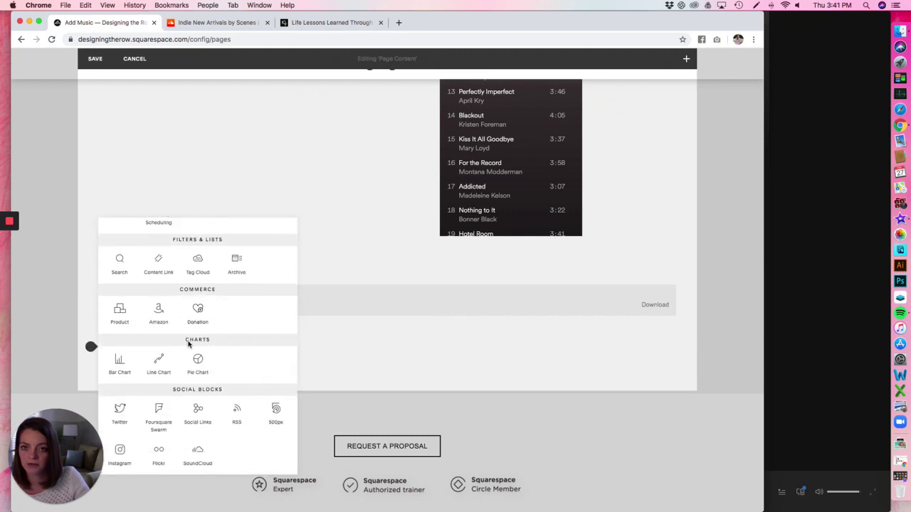
{"action": "left_click", "coordinate": [197, 454]}
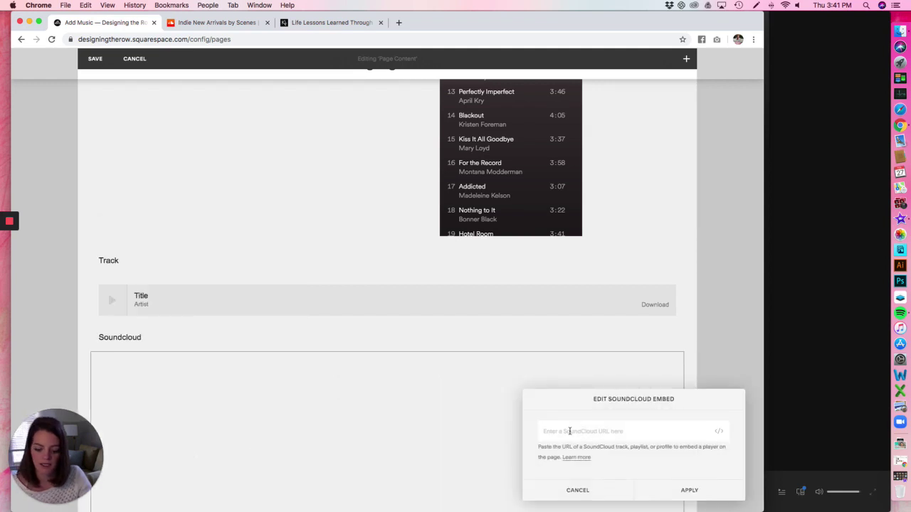
{"action": "key", "text": "super+v"}
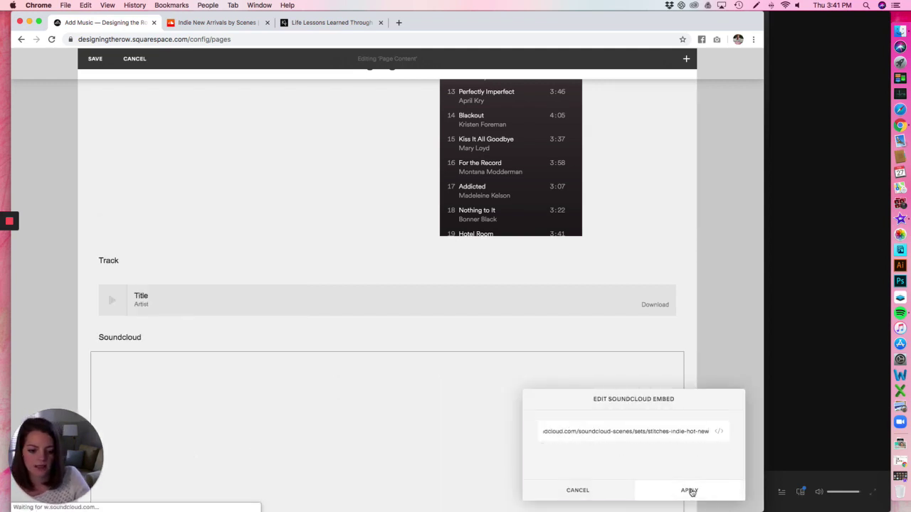
{"action": "left_click", "coordinate": [688, 491]}
- Place a spacer beside the SoundCloud embed, resize it, and save the page
{"action": "scroll", "coordinate": [602, 445], "scroll_direction": "down", "scroll_amount": 5}
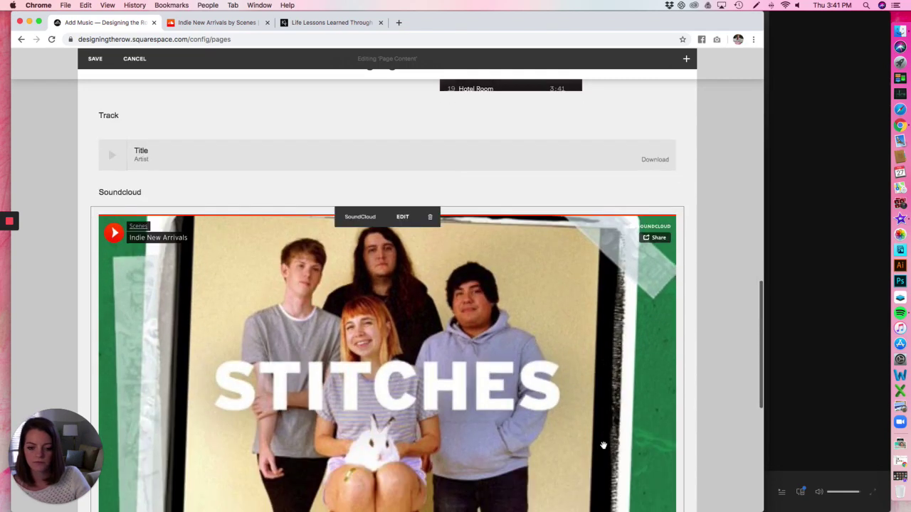
{"action": "scroll", "coordinate": [560, 424], "scroll_direction": "down", "scroll_amount": 2}
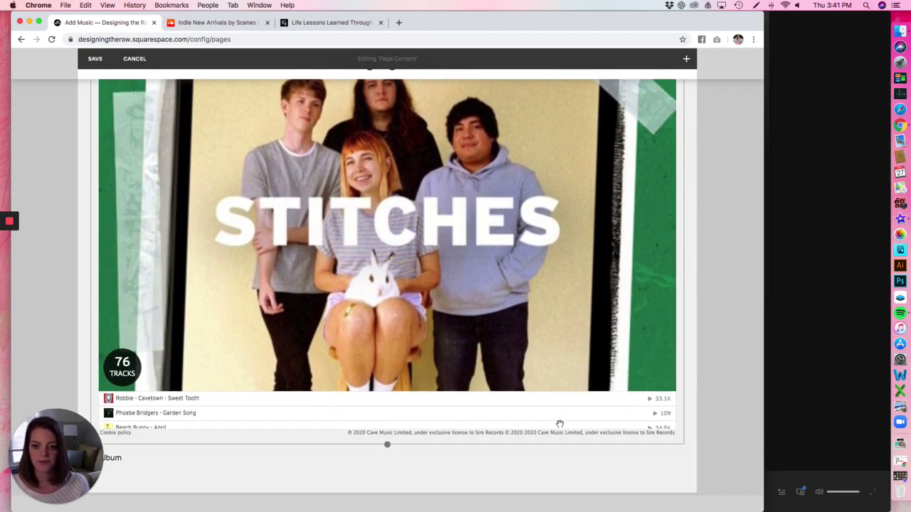
{"action": "scroll", "coordinate": [405, 414], "scroll_direction": "down", "scroll_amount": 3}
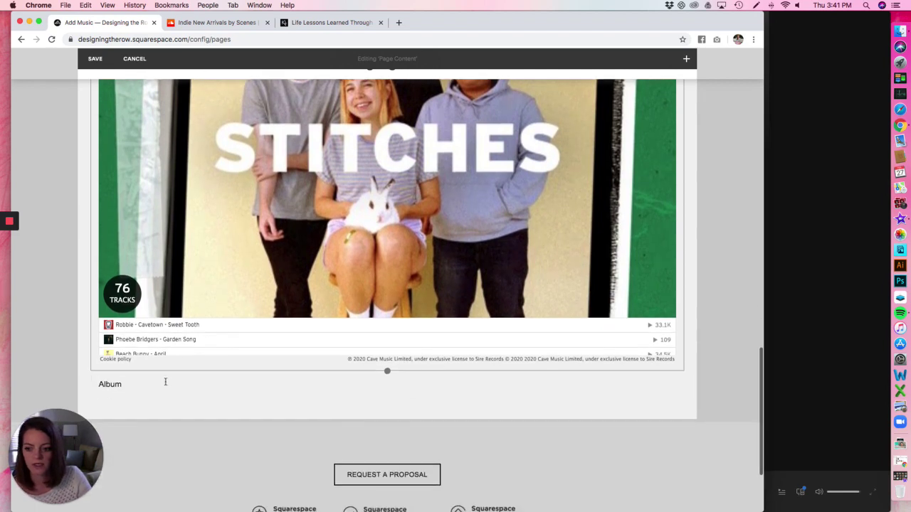
{"action": "left_click", "coordinate": [93, 371]}
{"action": "left_click", "coordinate": [119, 324]}
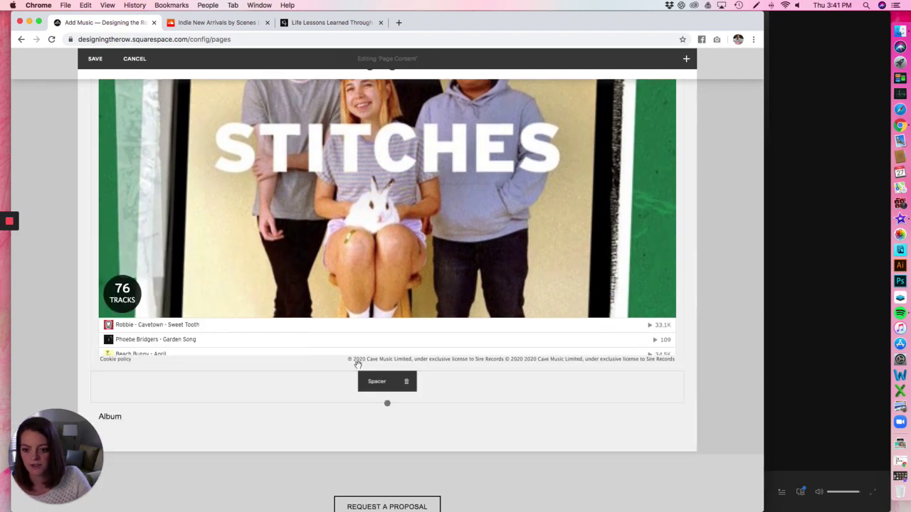
{"action": "left_click_drag", "start_coordinate": [602, 226], "coordinate": [592, 217]}
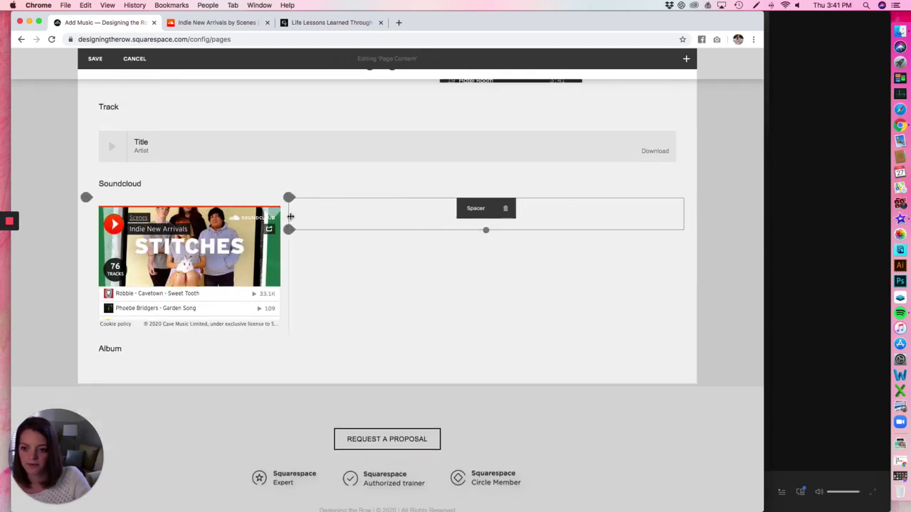
{"action": "left_click_drag", "start_coordinate": [290, 217], "coordinate": [433, 217]}
{"action": "scroll", "coordinate": [512, 297], "scroll_direction": "down", "scroll_amount": 3}
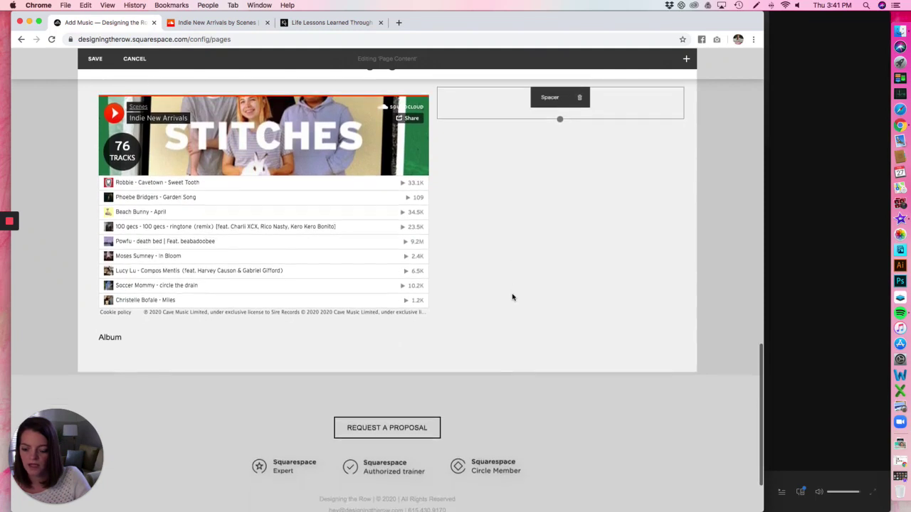
{"action": "left_click", "coordinate": [92, 59]}
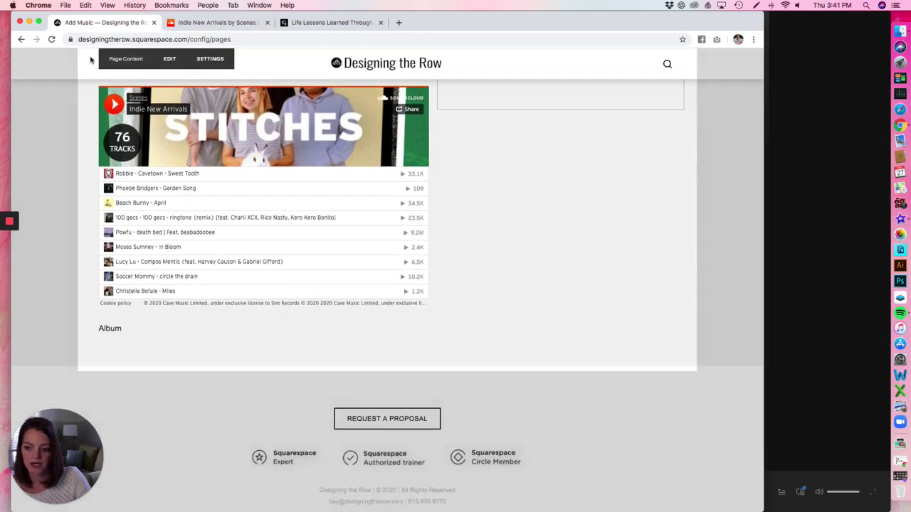
- Start creating a new page in the Not Linked section
{"action": "left_click", "coordinate": [327, 24]}
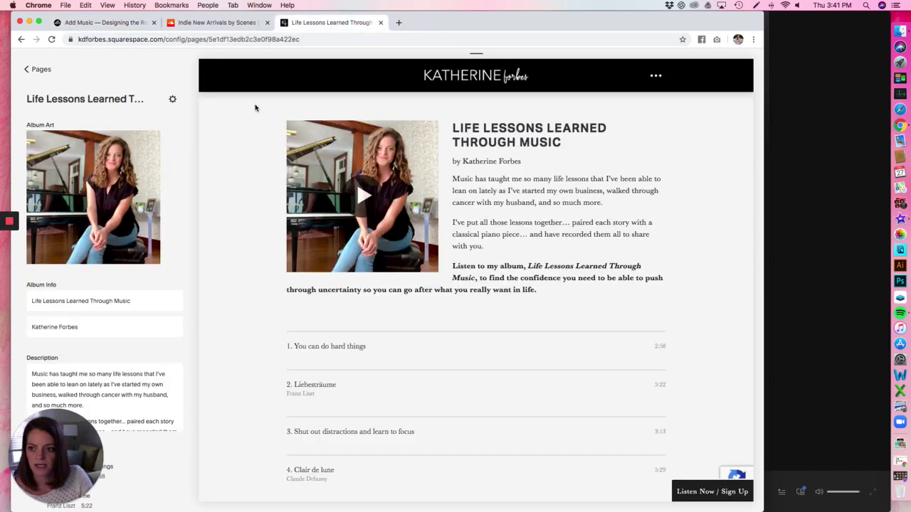
{"action": "left_click", "coordinate": [111, 25]}
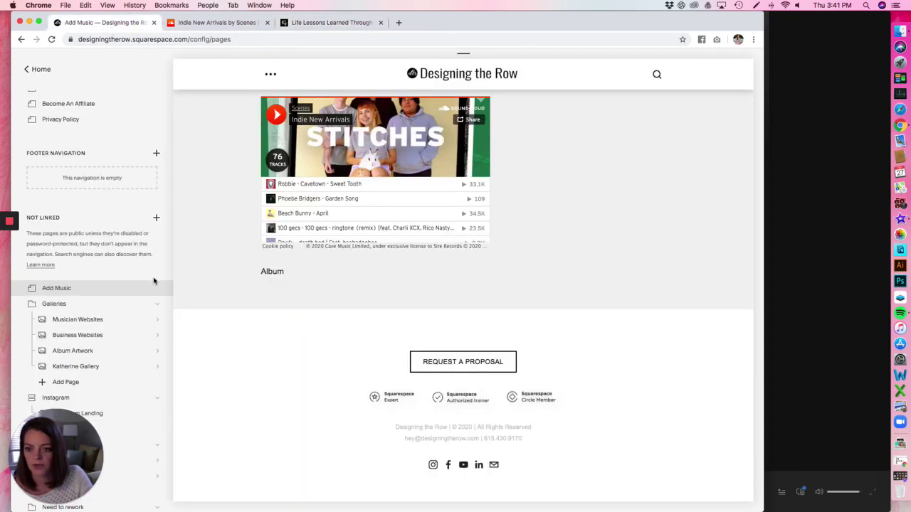
{"action": "left_click_drag", "start_coordinate": [31, 218], "coordinate": [60, 218]}
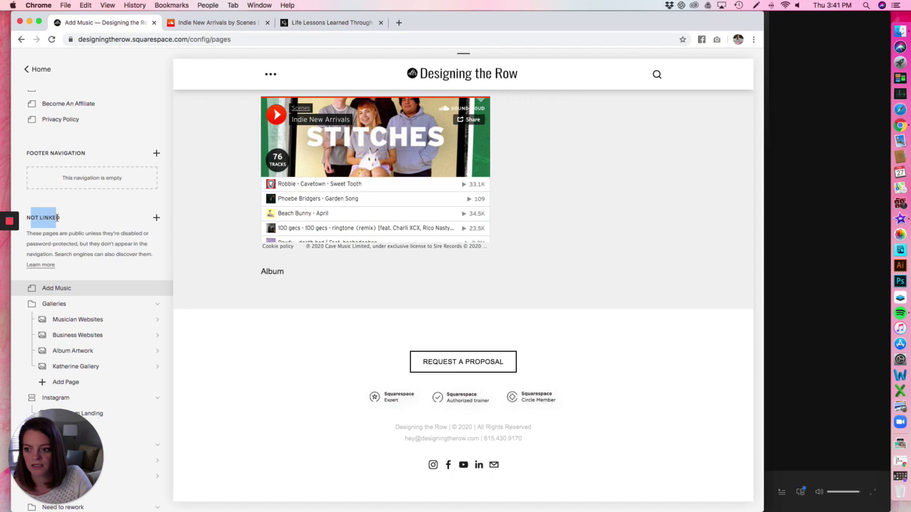
{"action": "left_click", "coordinate": [126, 221]}
{"action": "left_click", "coordinate": [156, 219]}
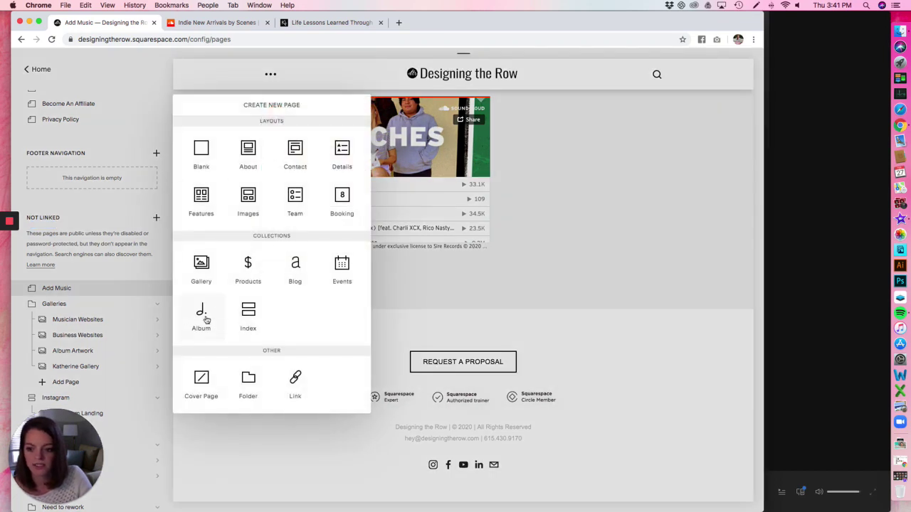
- Create an album page named 'New Music' and review its empty settings
{"action": "left_click_drag", "start_coordinate": [250, 240], "coordinate": [301, 236]}
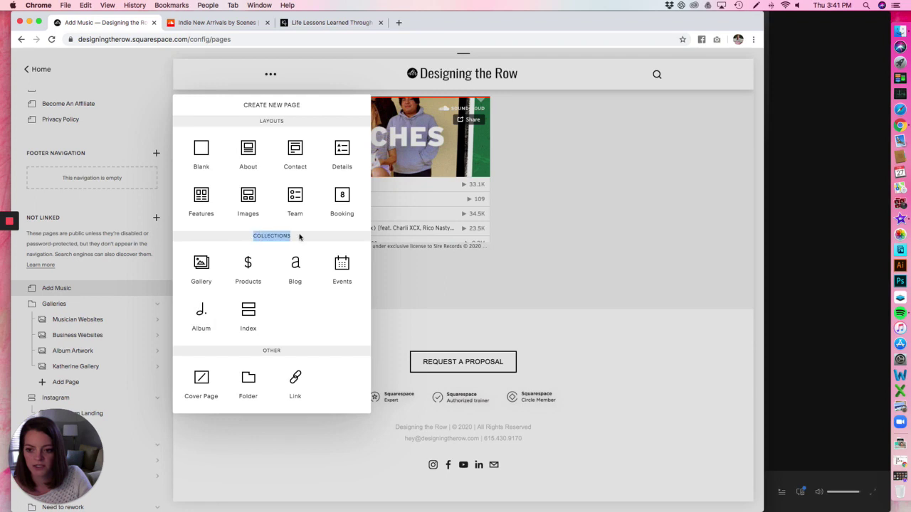
{"action": "left_click", "coordinate": [199, 317]}
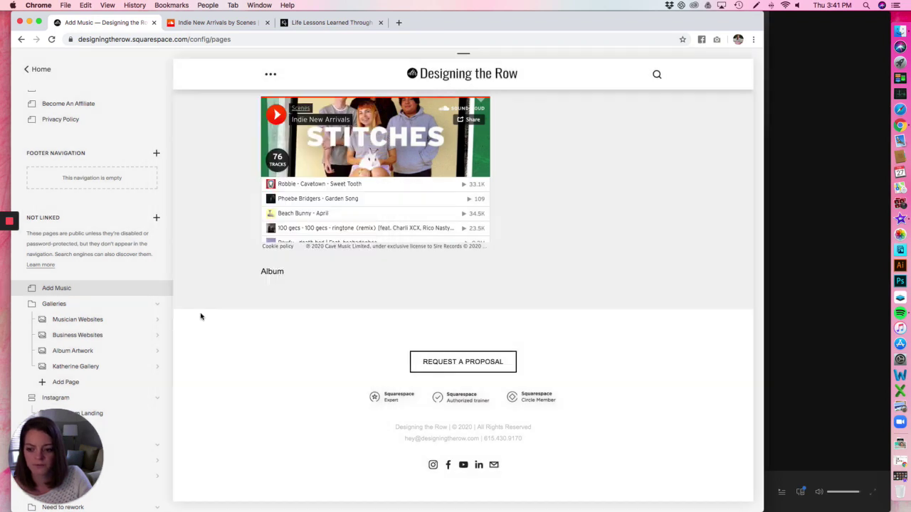
{"action": "type", "text": "New"}
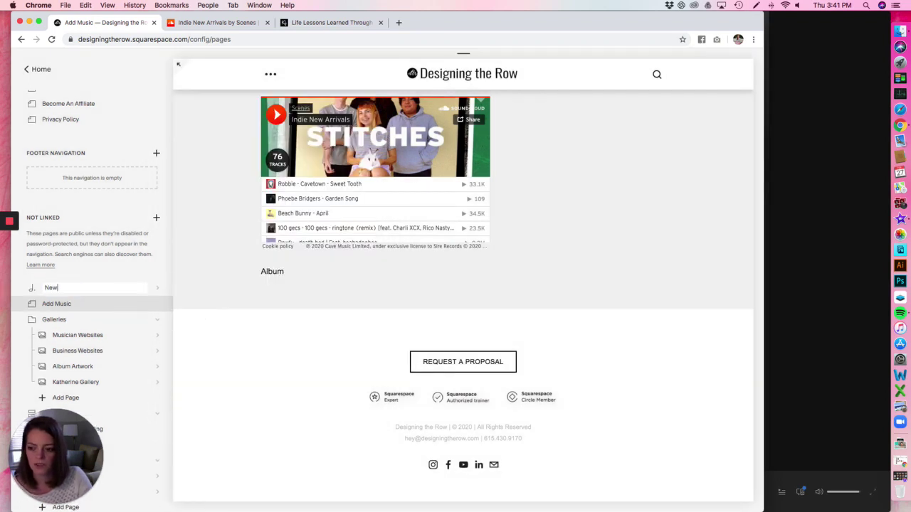
{"action": "type", "text": " Music"}
{"action": "key", "text": "Return"}
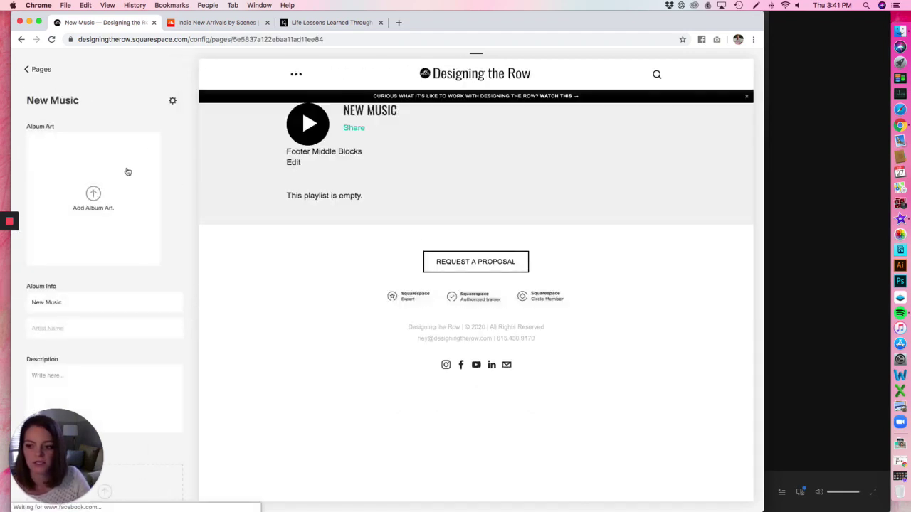
{"action": "scroll", "coordinate": [123, 212], "scroll_direction": "down", "scroll_amount": 3}
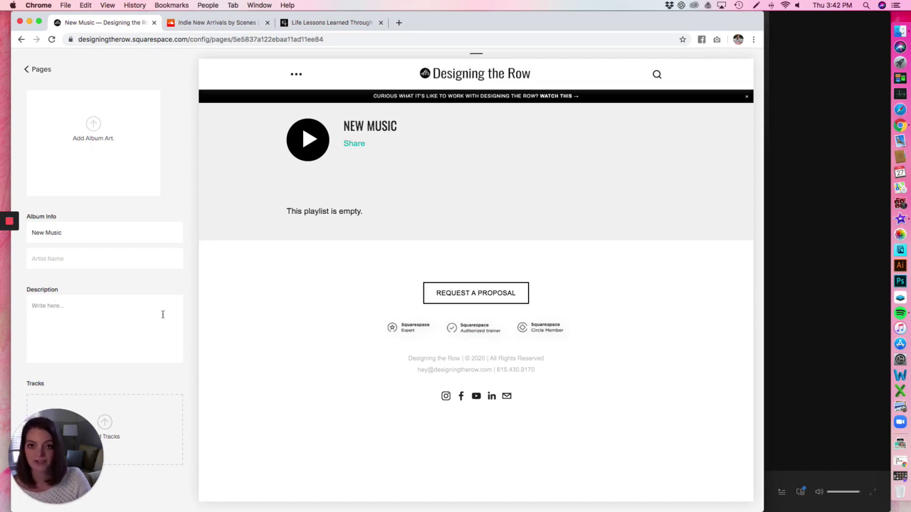
{"action": "scroll", "coordinate": [179, 219], "scroll_direction": "up", "scroll_amount": 3}
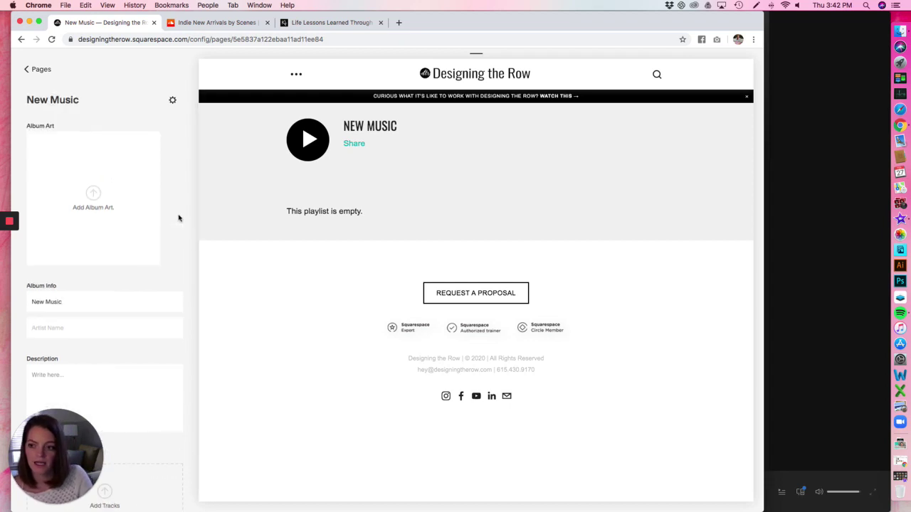
{"action": "left_click", "coordinate": [356, 23]}
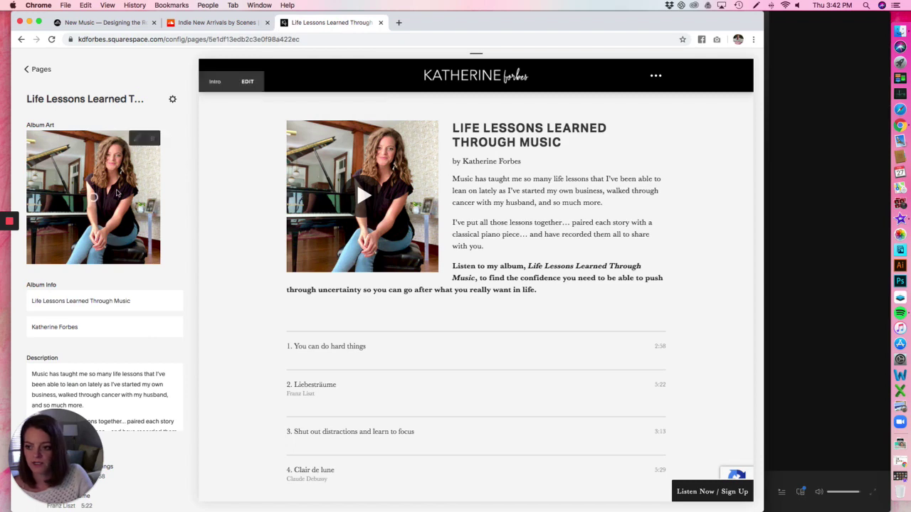
{"action": "scroll", "coordinate": [117, 192], "scroll_direction": "down", "scroll_amount": 5}
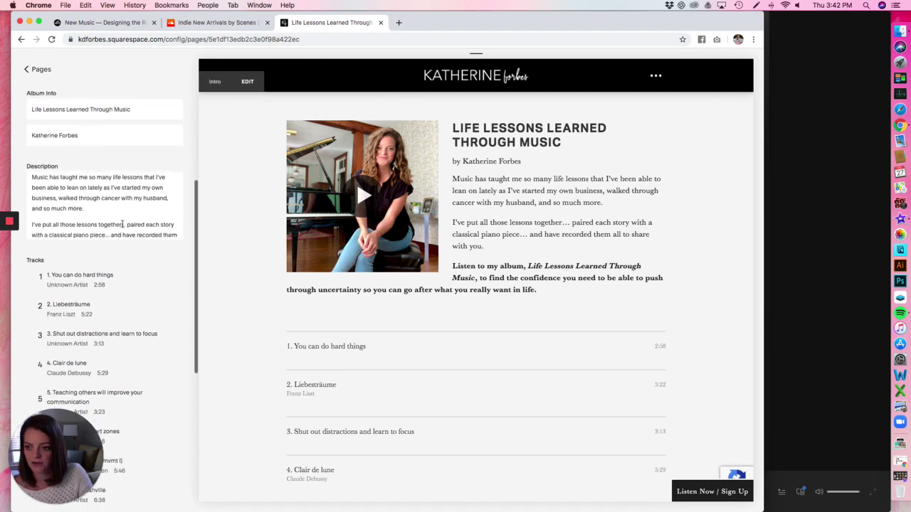
{"action": "scroll", "coordinate": [122, 224], "scroll_direction": "down", "scroll_amount": 10}
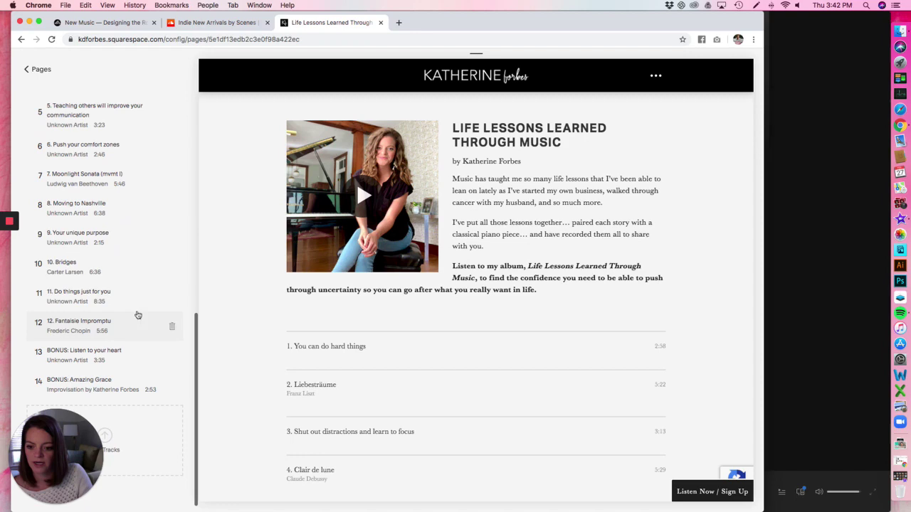
{"action": "left_click", "coordinate": [207, 67]}
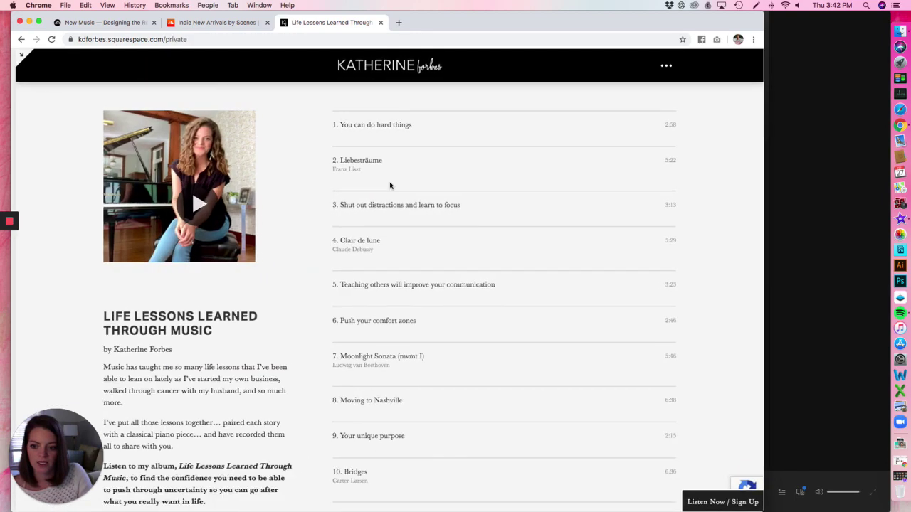
{"action": "scroll", "coordinate": [713, 227], "scroll_direction": "down", "scroll_amount": 3}
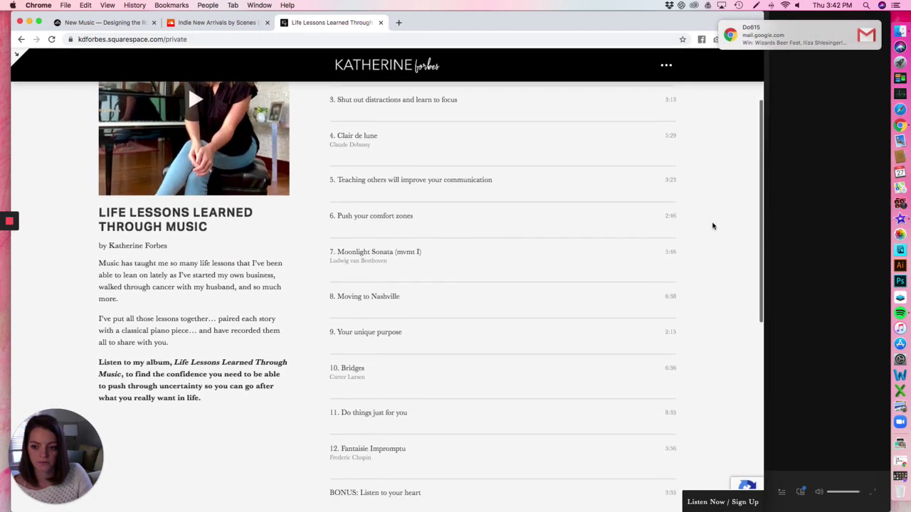
{"action": "scroll", "coordinate": [713, 226], "scroll_direction": "down", "scroll_amount": 3}
{"action": "scroll", "coordinate": [713, 226], "scroll_direction": "up", "scroll_amount": 5}
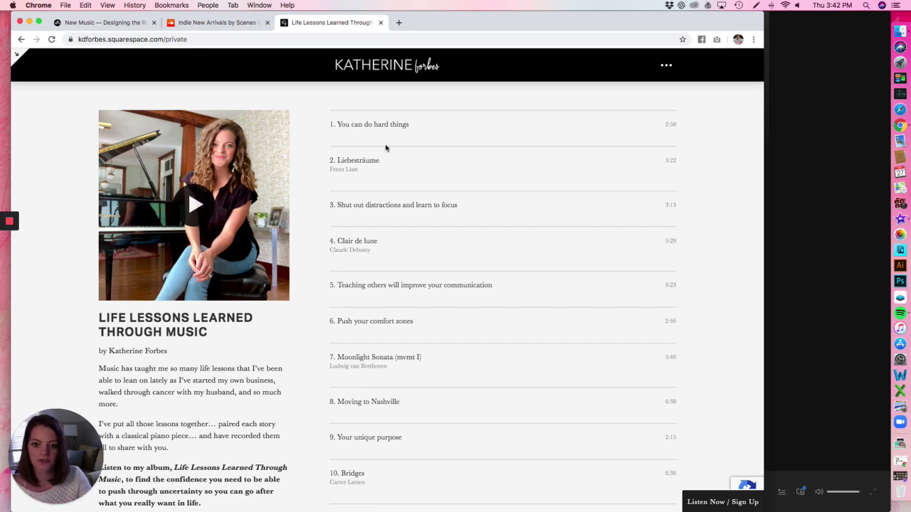
{"action": "scroll", "coordinate": [665, 224], "scroll_direction": "down", "scroll_amount": 5}
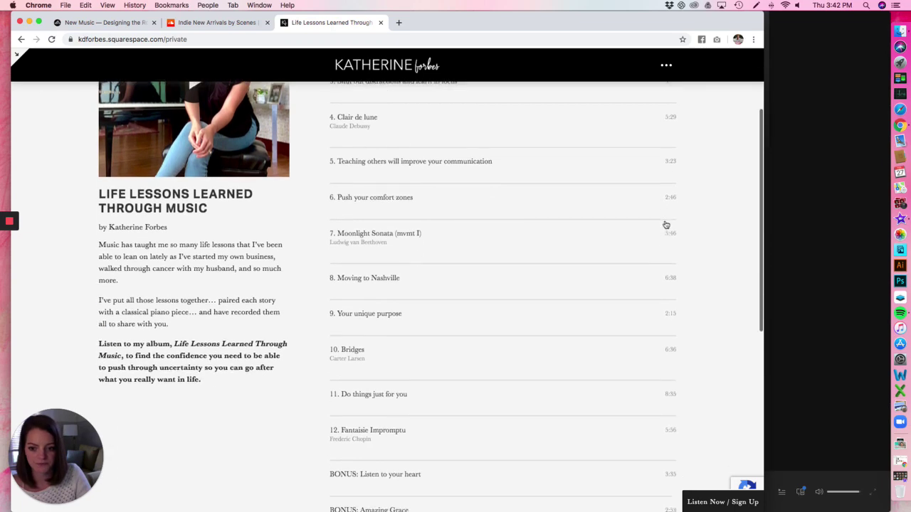
{"action": "scroll", "coordinate": [666, 224], "scroll_direction": "up", "scroll_amount": 5}
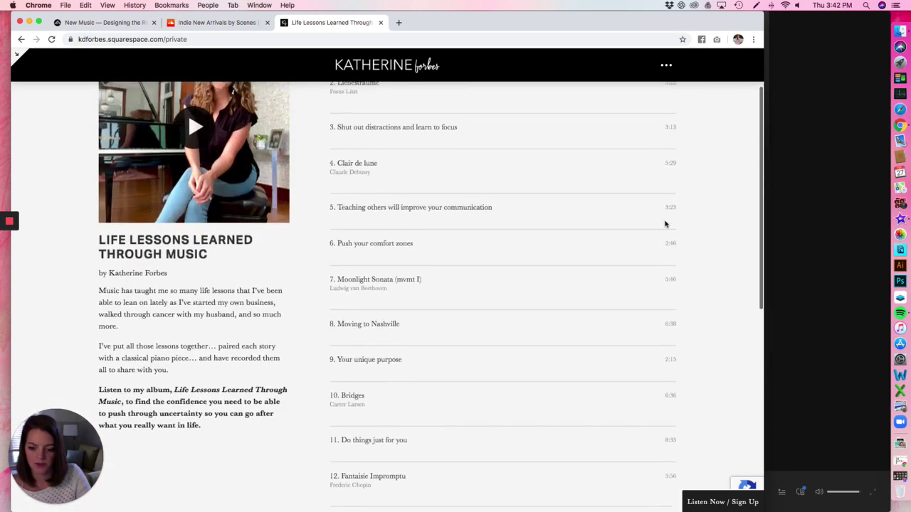
{"action": "left_click", "coordinate": [100, 22]}
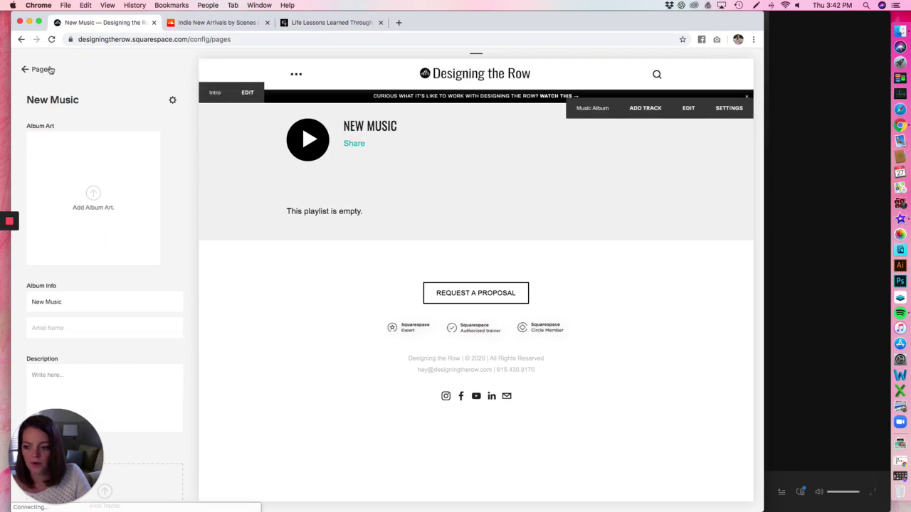
- Go back to the site pages list and open the Add Music page
{"action": "left_click", "coordinate": [50, 71]}
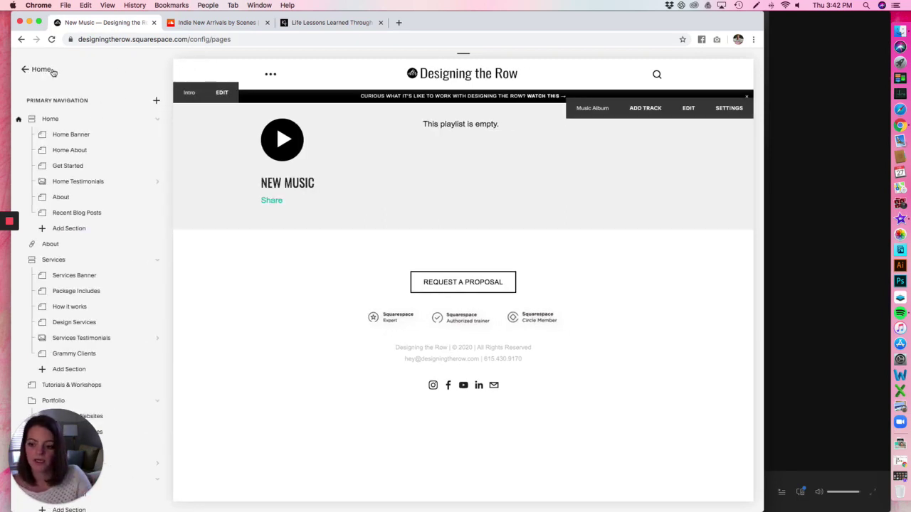
{"action": "scroll", "coordinate": [100, 237], "scroll_direction": "down", "scroll_amount": 10}
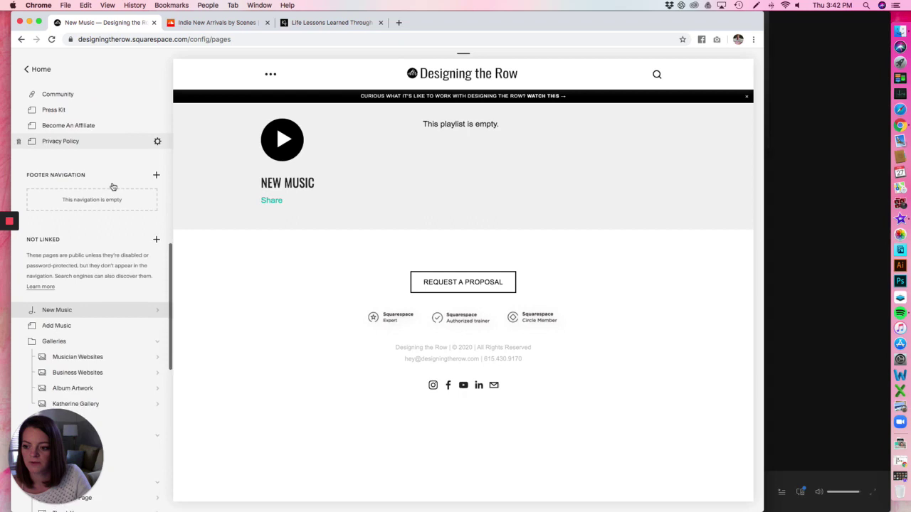
{"action": "scroll", "coordinate": [107, 270], "scroll_direction": "down", "scroll_amount": 1}
{"action": "left_click", "coordinate": [57, 299]}
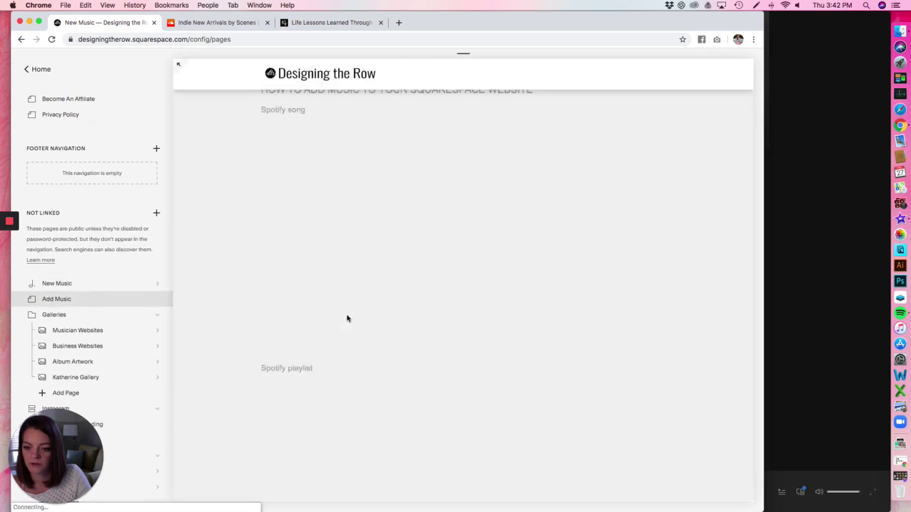
{"action": "scroll", "coordinate": [228, 285], "scroll_direction": "down", "scroll_amount": 5}
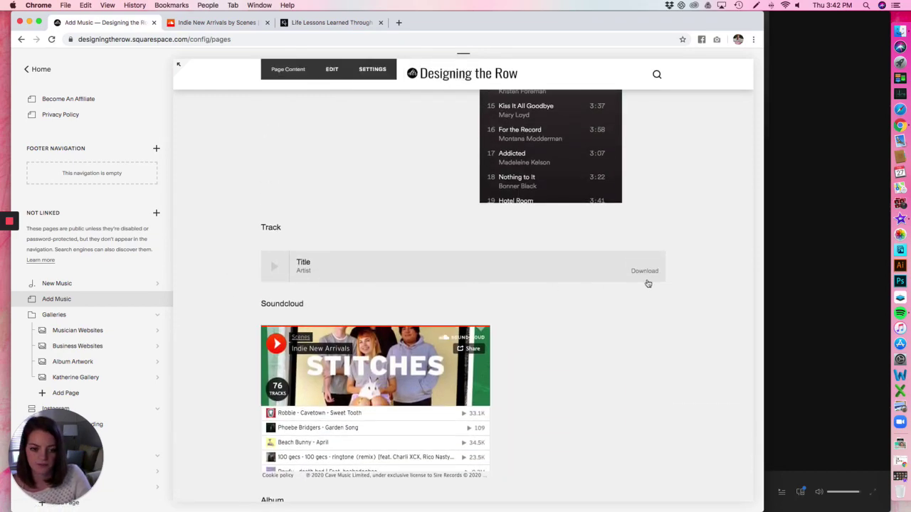
- Check the Life Lessons album, then return to Add Music's Spotify playlists
{"action": "left_click", "coordinate": [314, 26]}
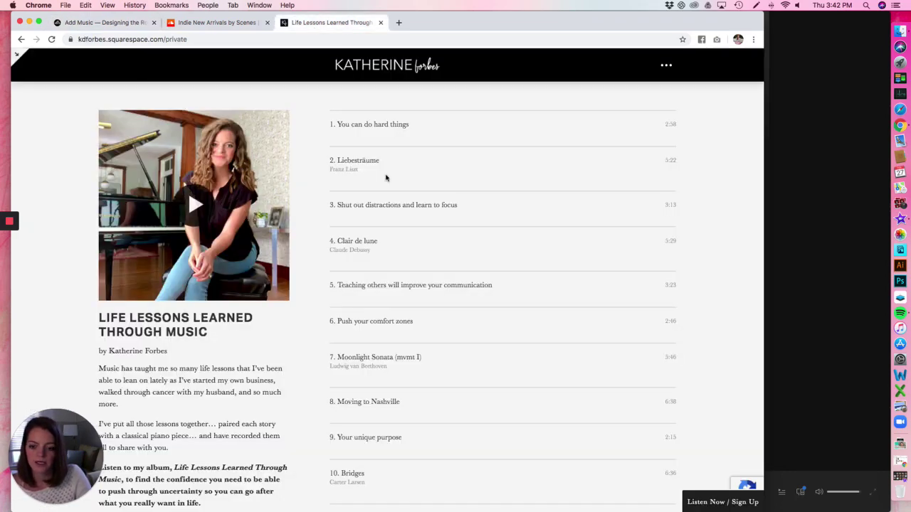
{"action": "scroll", "coordinate": [372, 394], "scroll_direction": "down", "scroll_amount": 3}
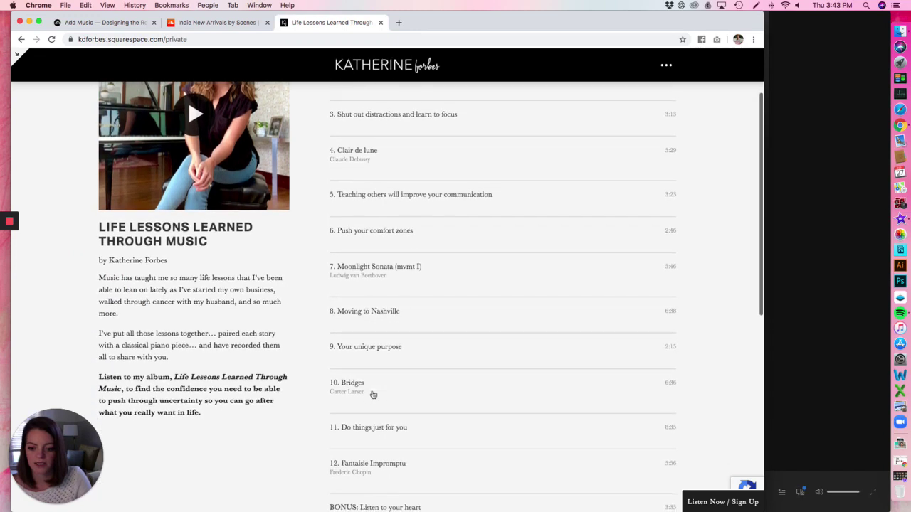
{"action": "scroll", "coordinate": [374, 395], "scroll_direction": "up", "scroll_amount": 3}
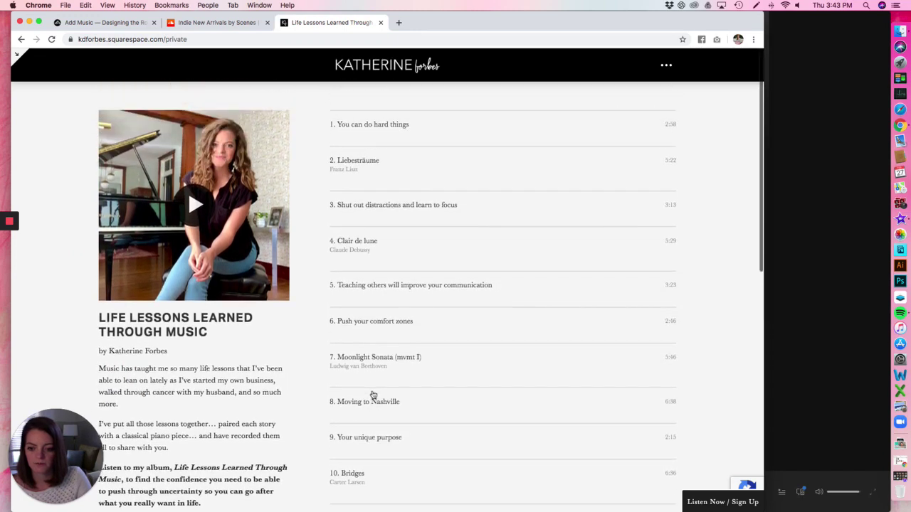
{"action": "left_click", "coordinate": [102, 26]}
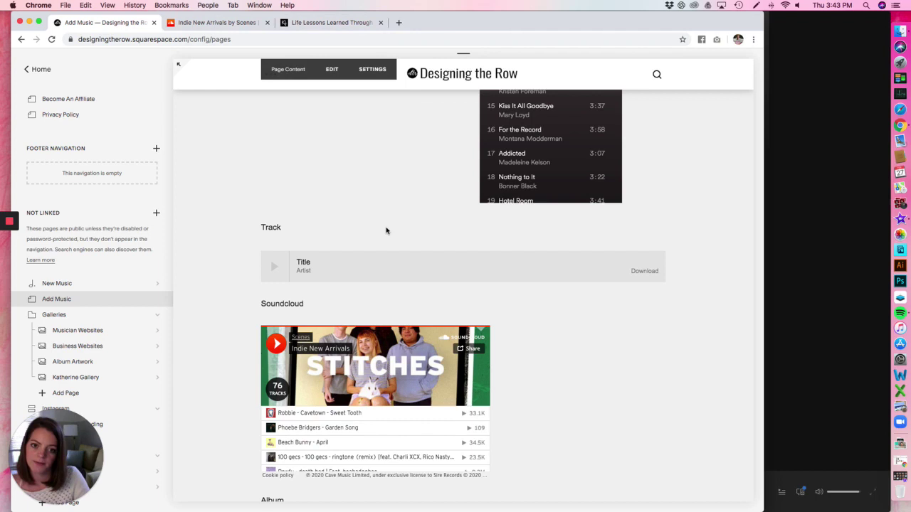
{"action": "scroll", "coordinate": [387, 231], "scroll_direction": "up", "scroll_amount": 5}
{"action": "scroll", "coordinate": [386, 231], "scroll_direction": "up", "scroll_amount": 3}
{"action": "scroll", "coordinate": [398, 221], "scroll_direction": "down", "scroll_amount": 5}
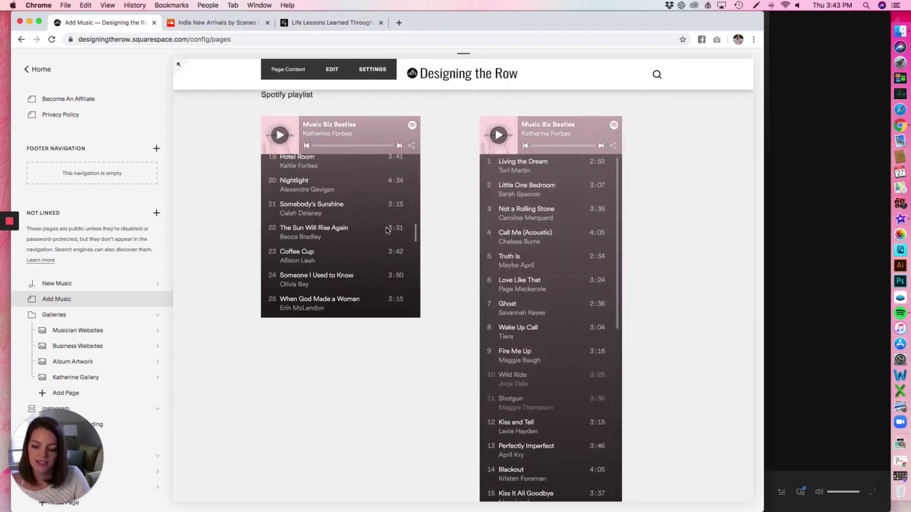
{"action": "scroll", "coordinate": [442, 201], "scroll_direction": "up", "scroll_amount": 3}
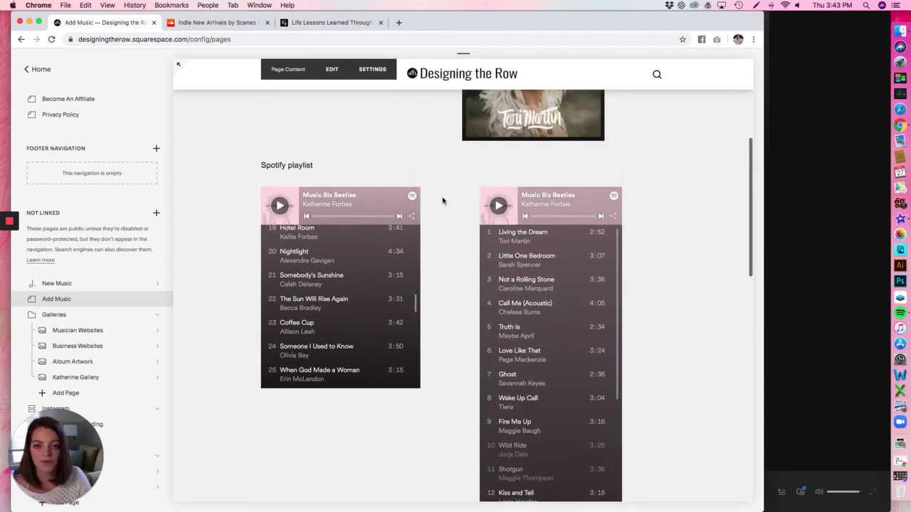